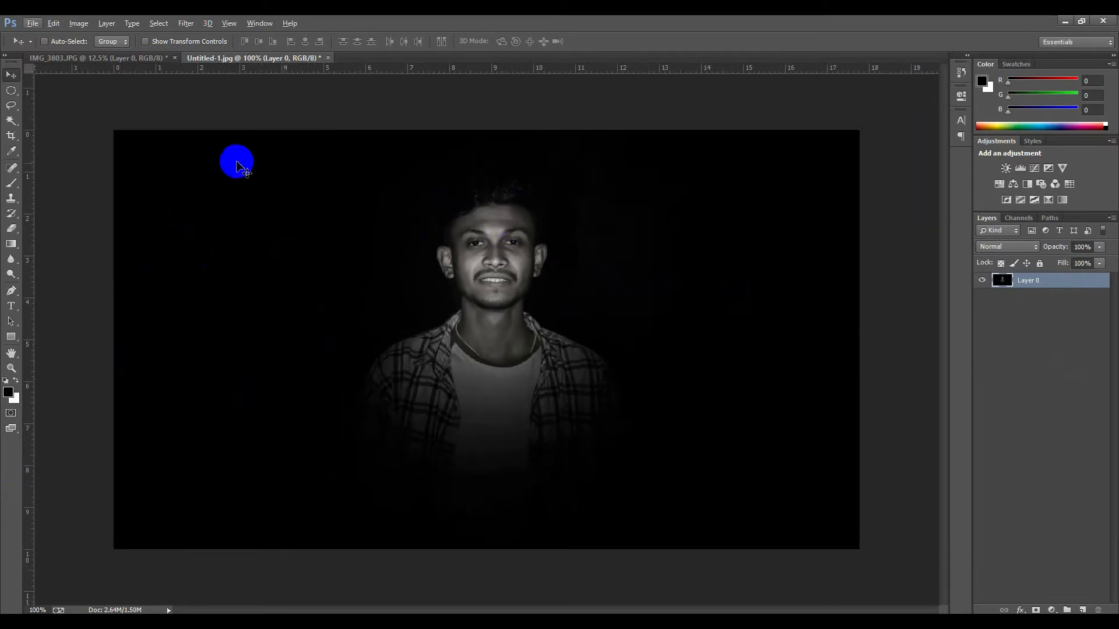
Compare the dark reference portrait with the original photo by switching between the two open documents
scroll(236, 163, up, 1)
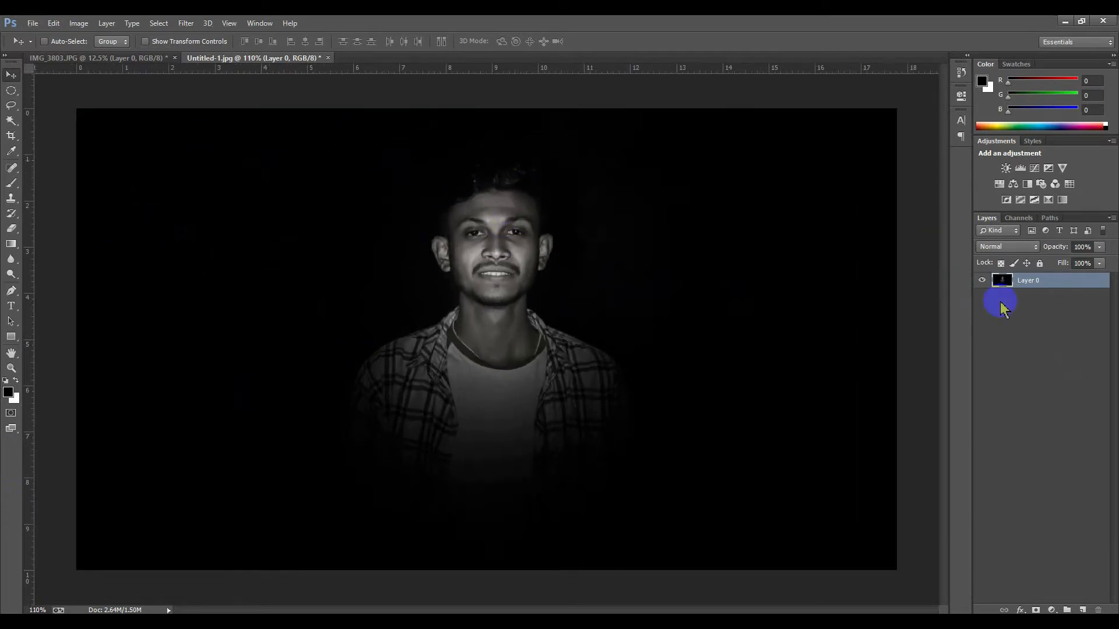
click(1031, 295)
click(1027, 285)
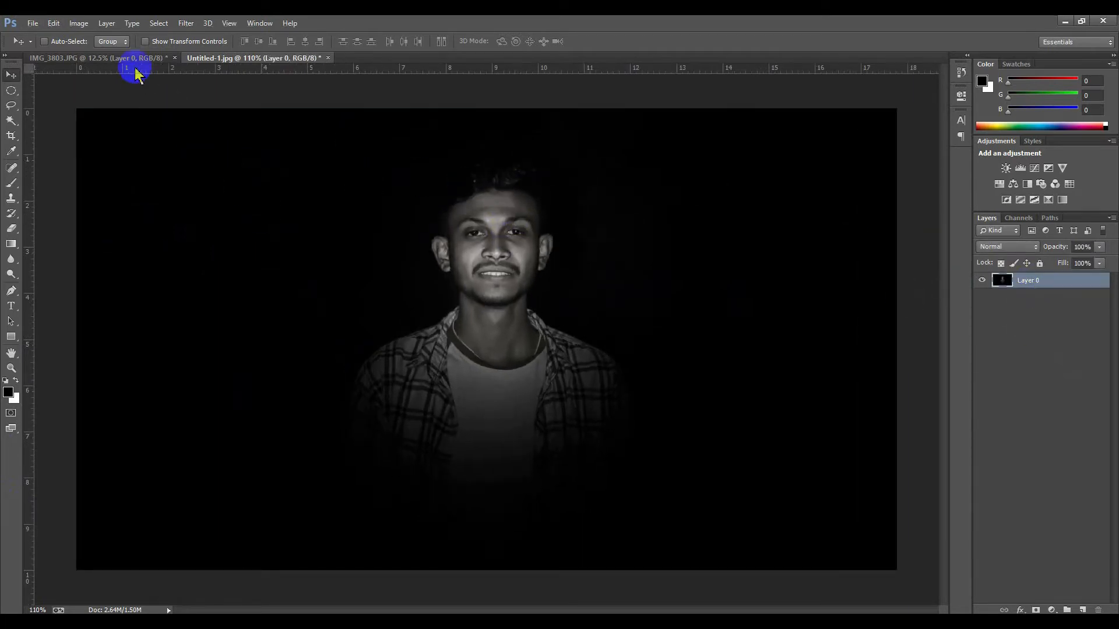
click(150, 59)
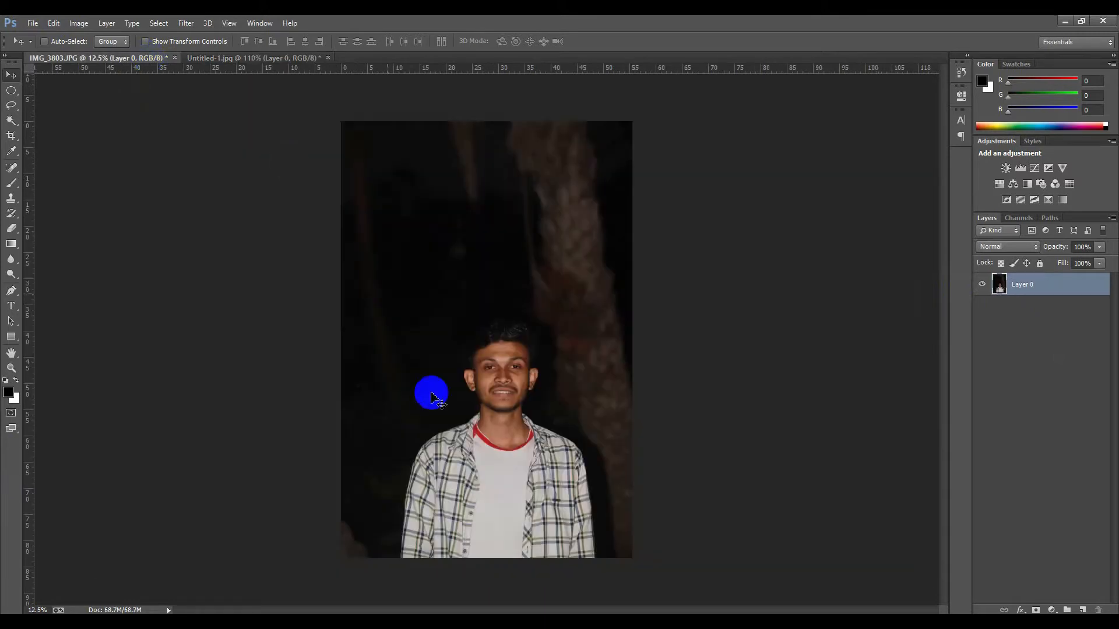
scroll(459, 428, up, 2)
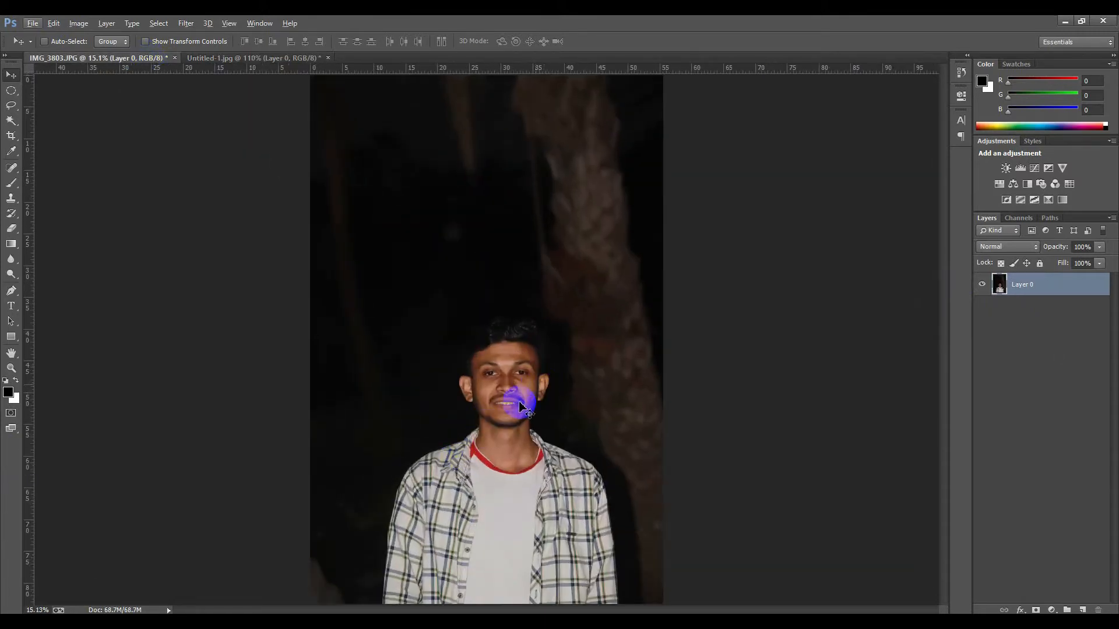
click(238, 59)
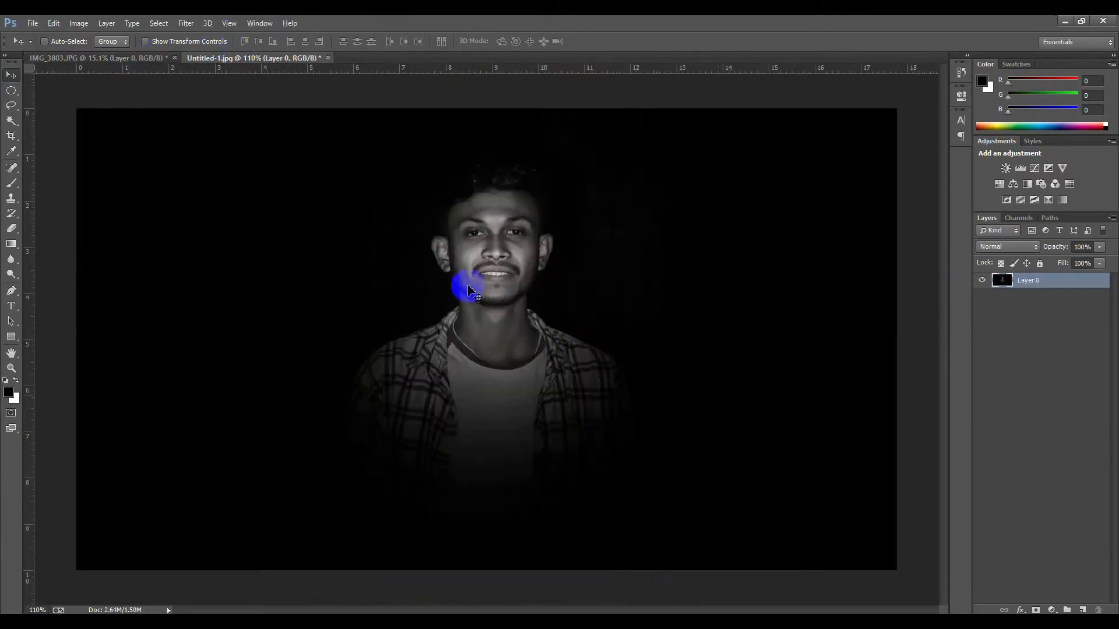
click(1065, 380)
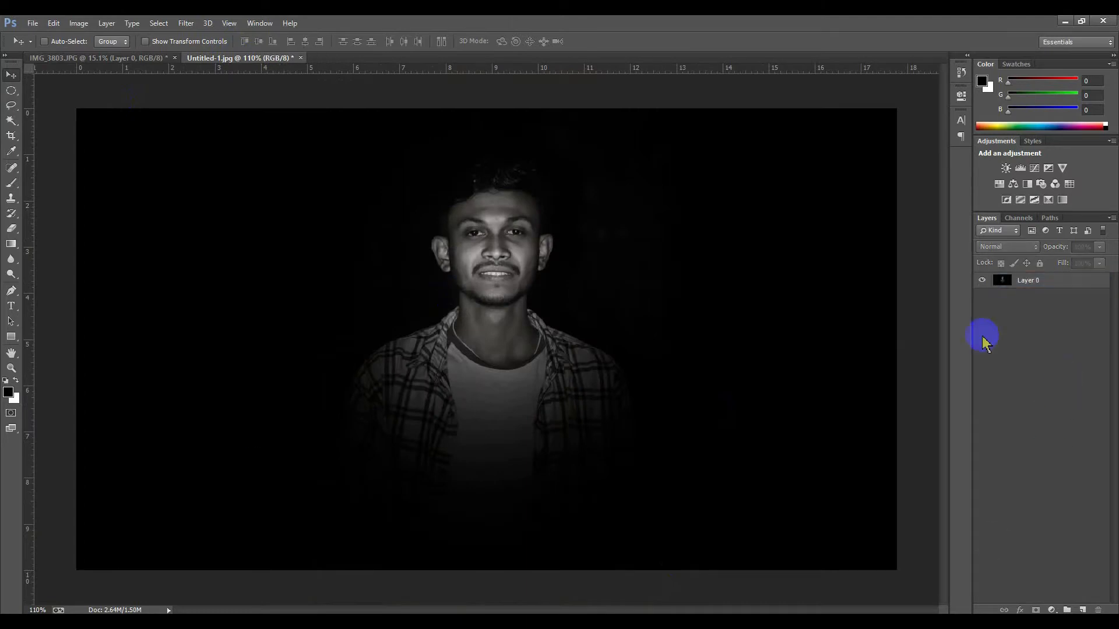
click(1037, 284)
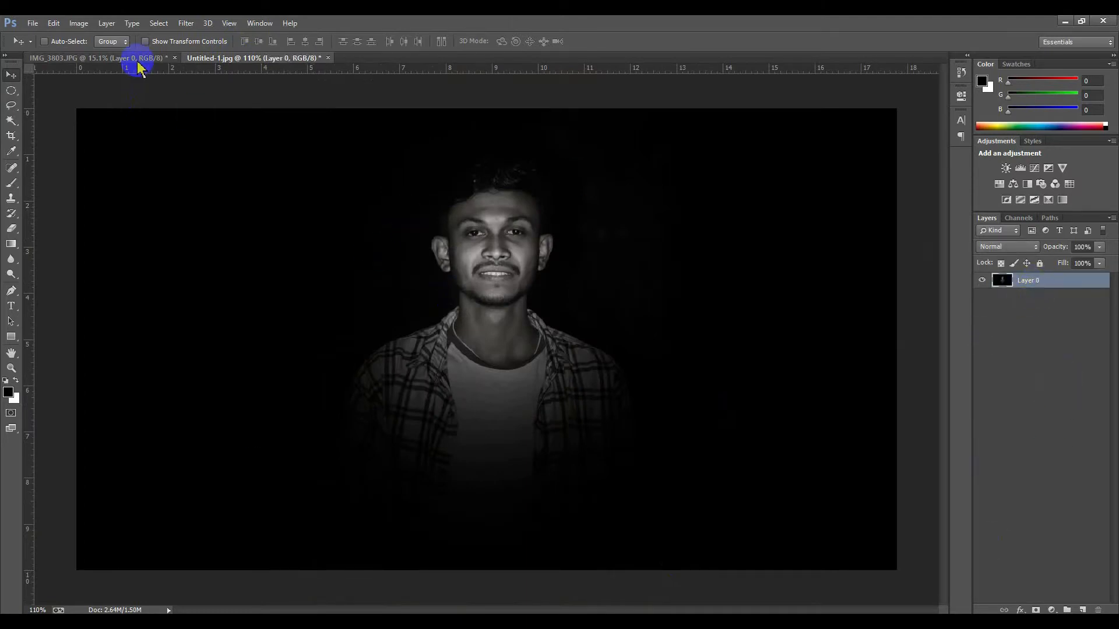
click(138, 58)
click(1019, 337)
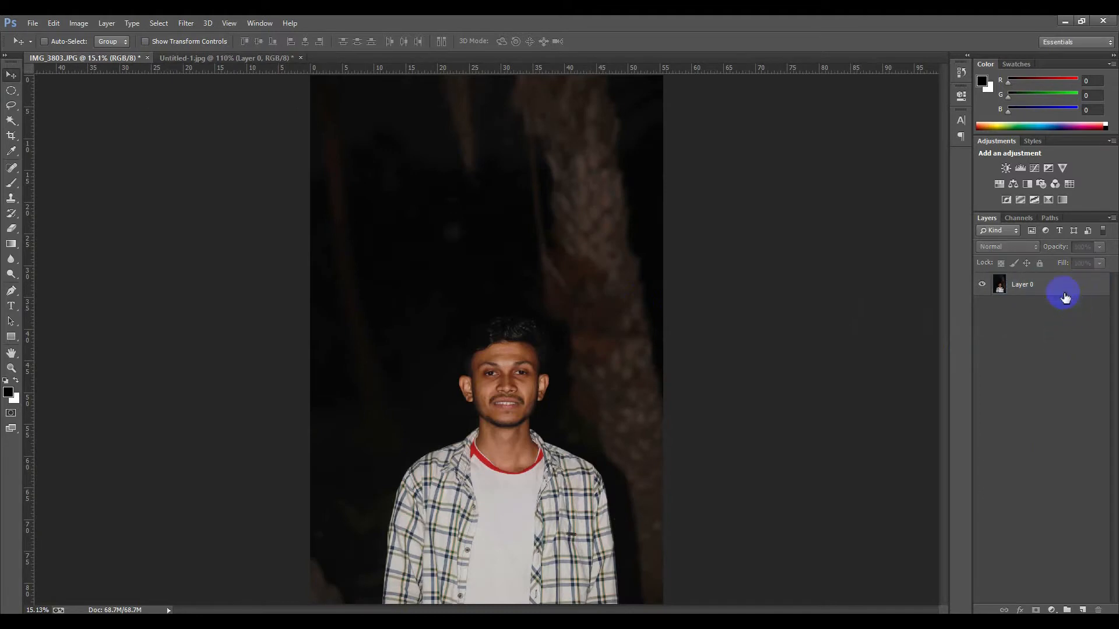
click(1057, 290)
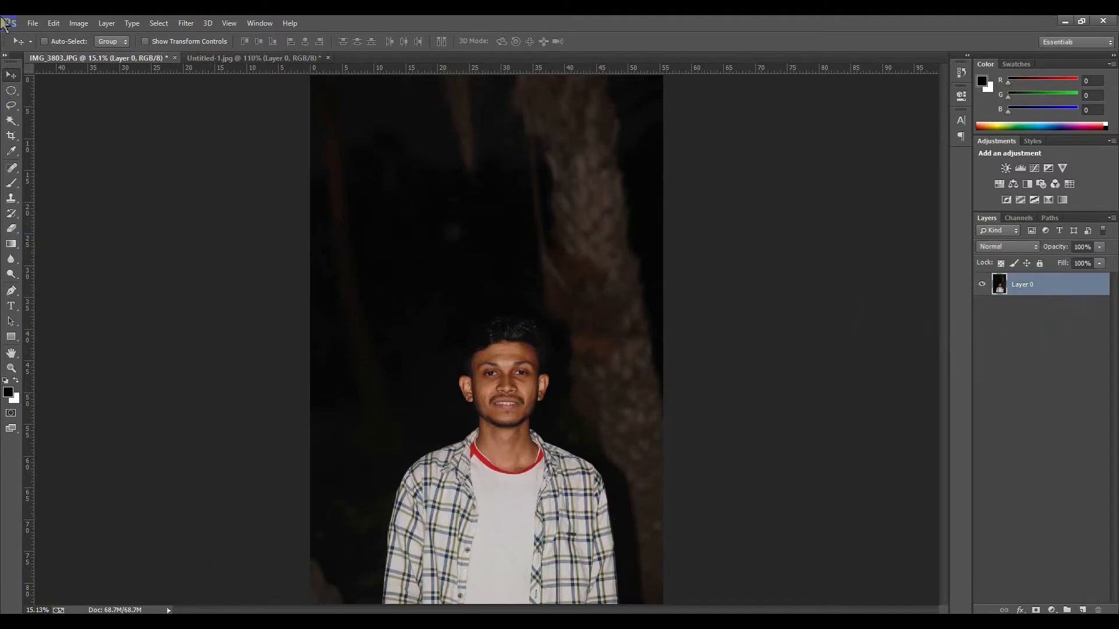
Open the Camera Raw Filter on the photo and draw a radial filter centred on the subject's face and shoulders
click(186, 25)
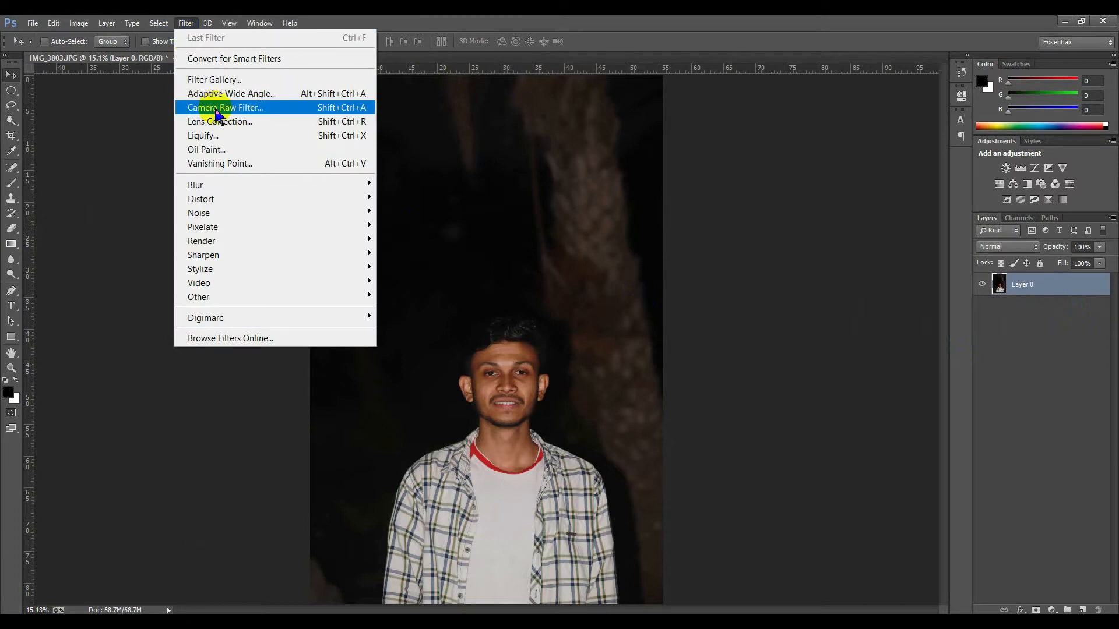
click(217, 109)
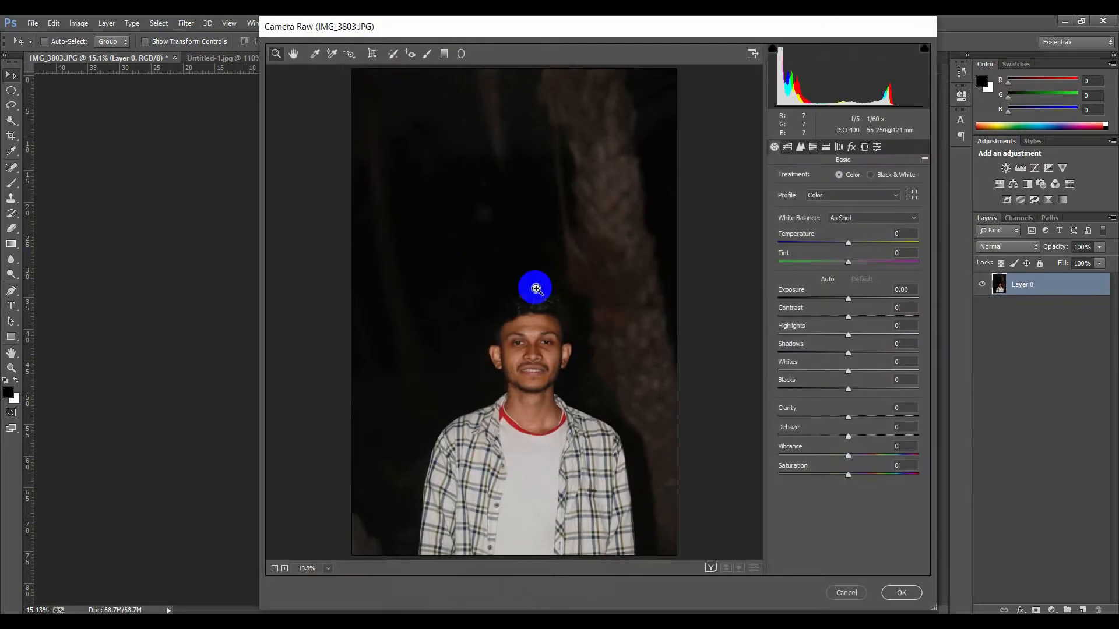
drag(524, 27, 501, 27)
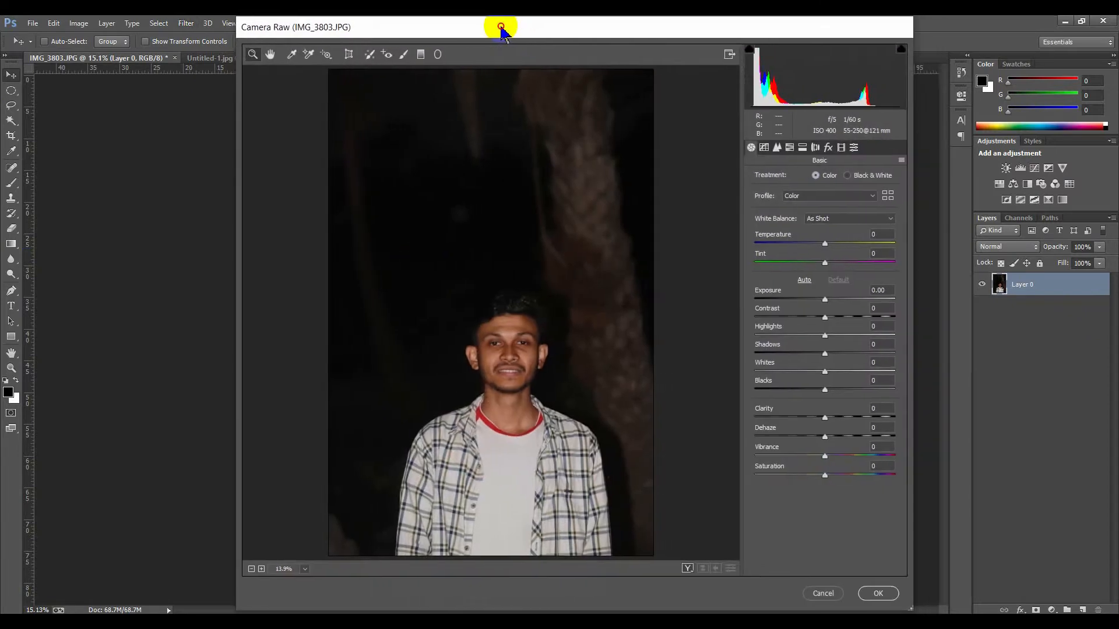
click(437, 56)
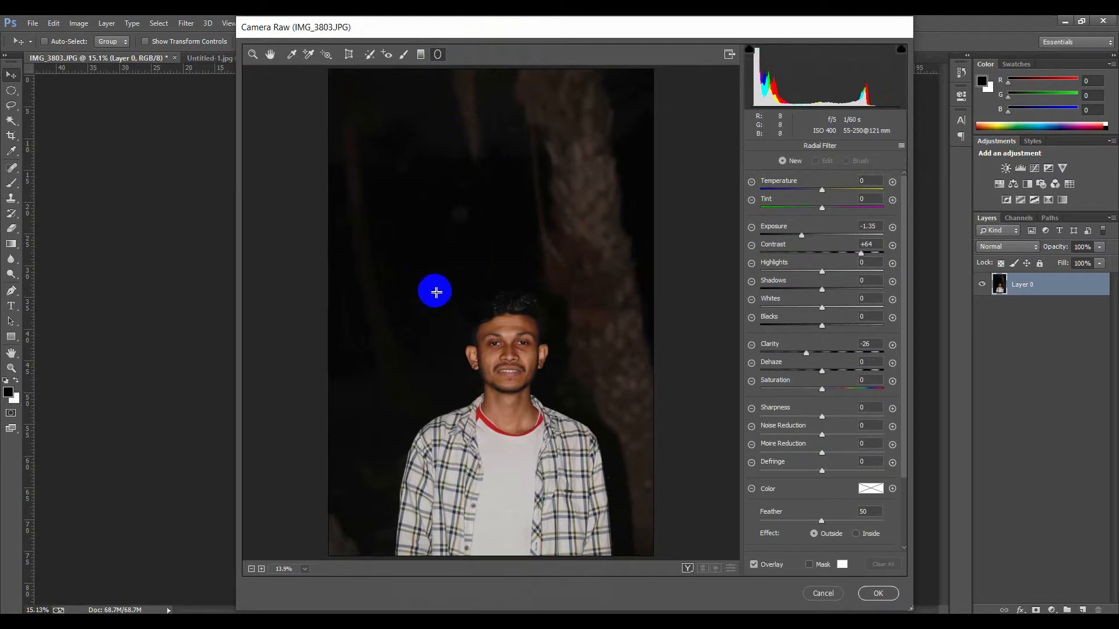
drag(421, 274, 529, 382)
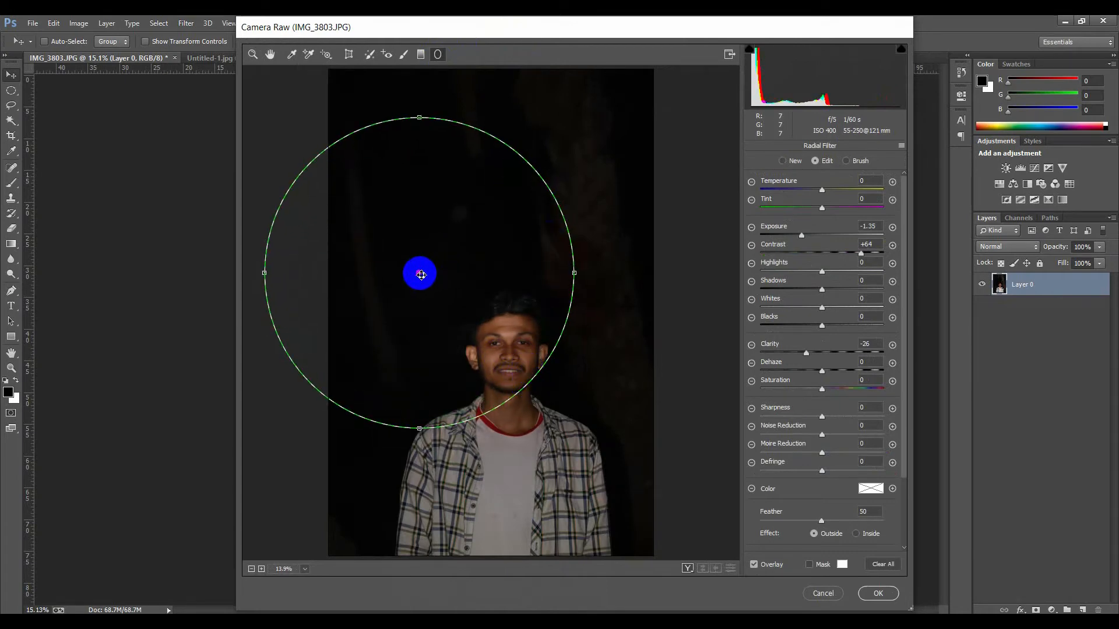
drag(419, 273, 500, 388)
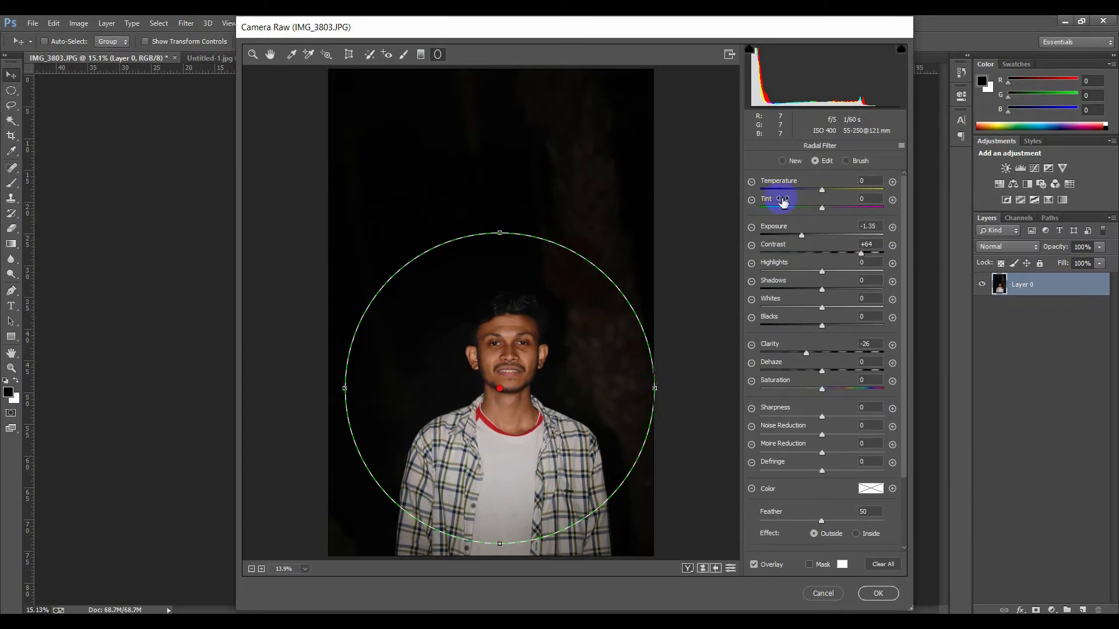
click(782, 161)
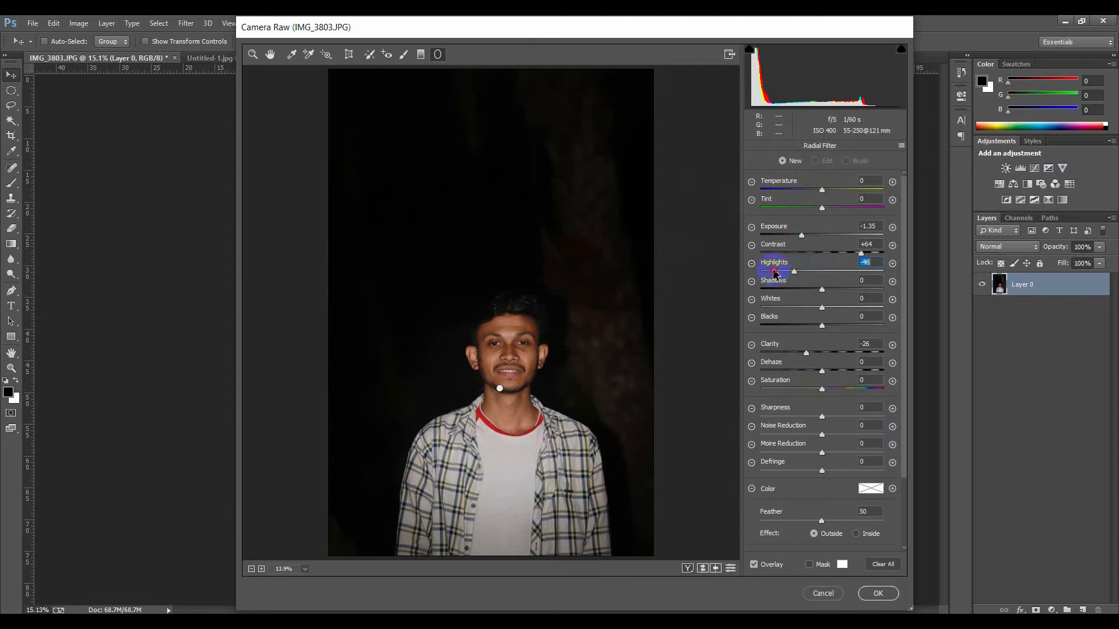
drag(851, 276, 890, 279)
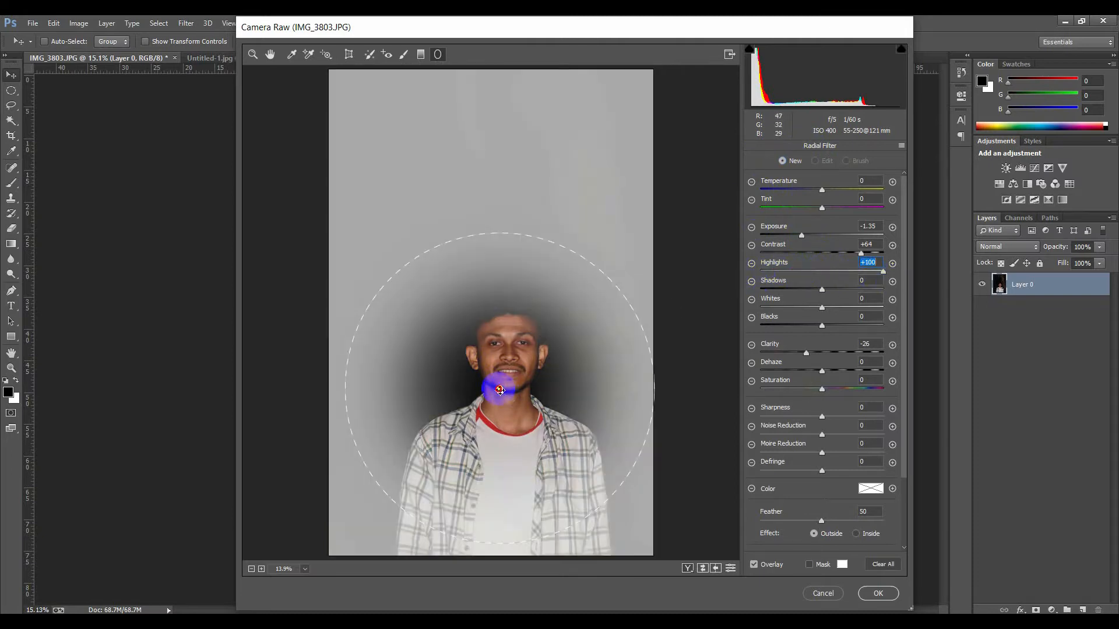
mouse_move(499, 389)
mouse_down()
mouse_move(522, 385)
mouse_move(494, 385)
mouse_up()
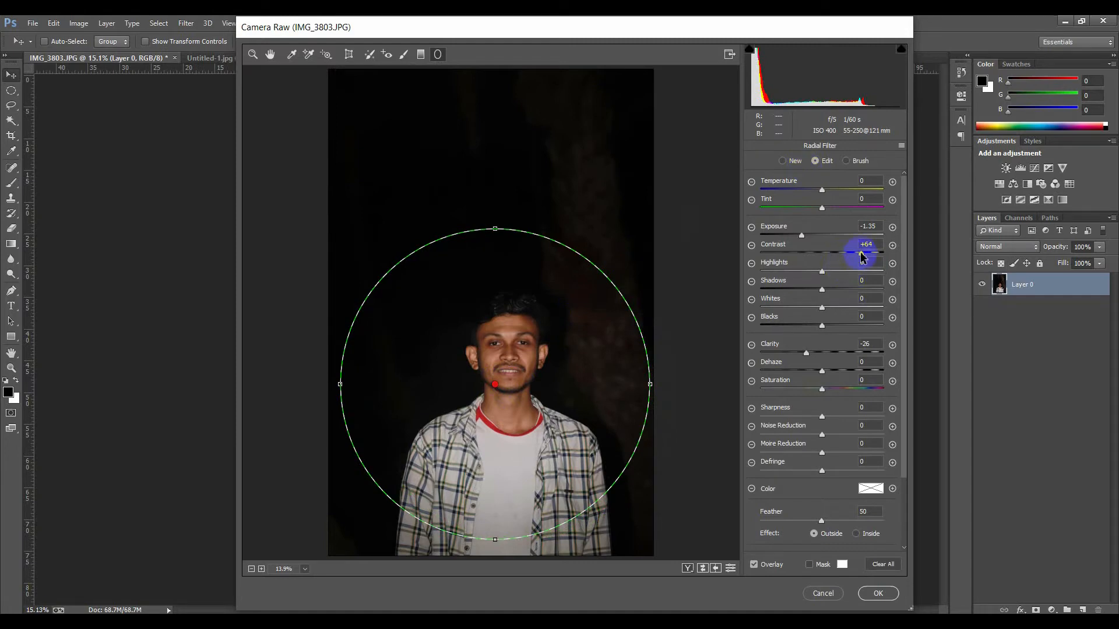
Set the radial filter's Exposure to -1.50, Contrast +100, Highlights and Shadows -100, Whites -93, Blacks -39, Dehaze +51
drag(810, 255, 721, 275)
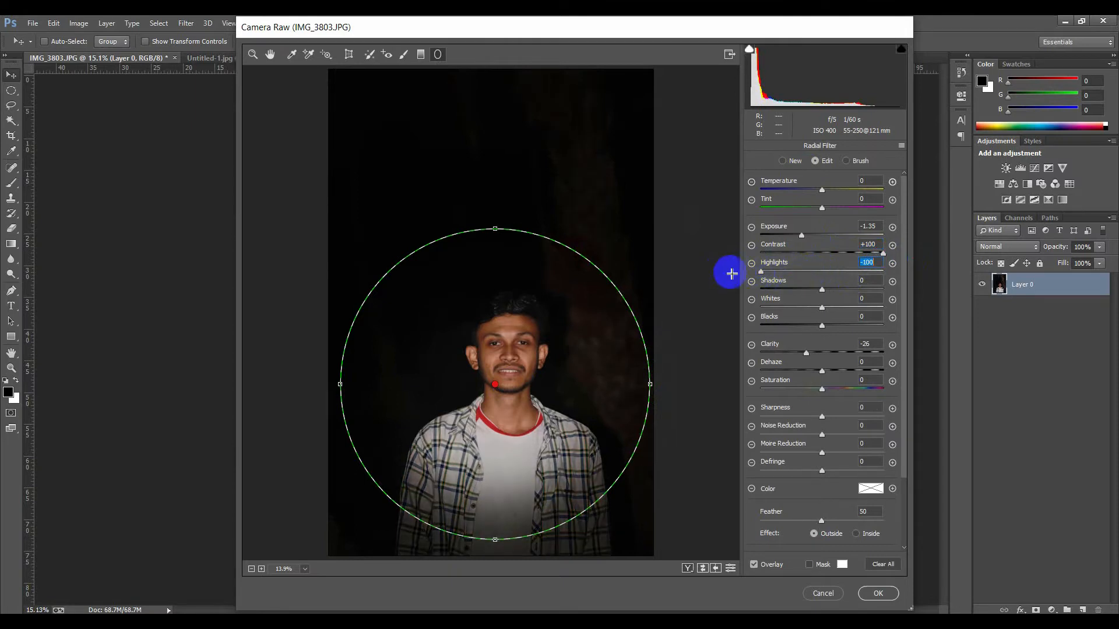
drag(876, 291, 713, 294)
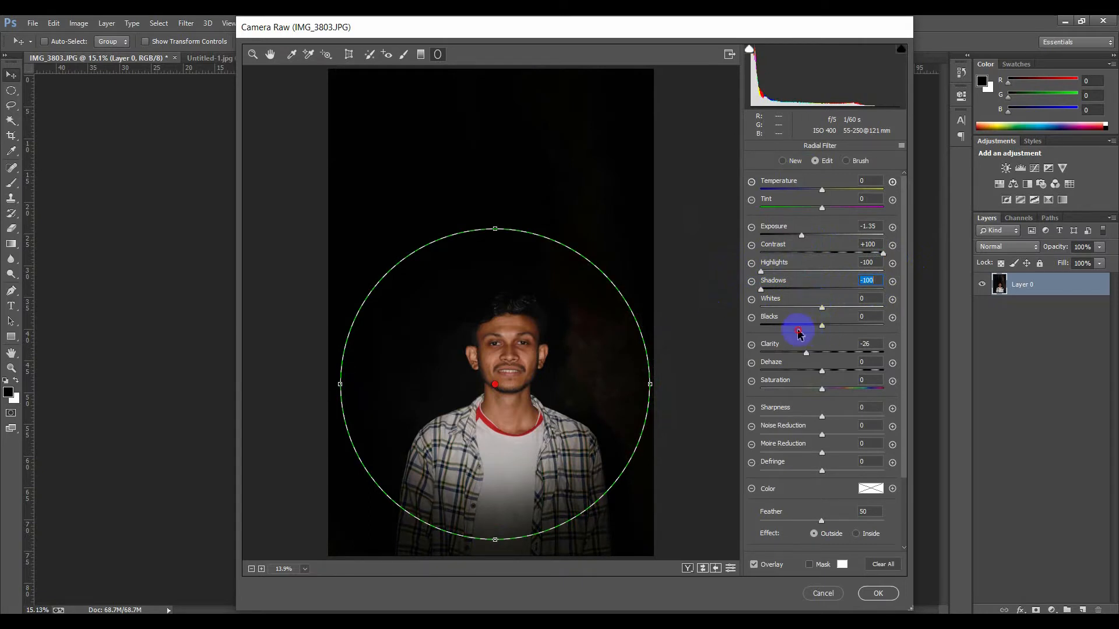
mouse_move(820, 328)
mouse_down()
mouse_move(790, 328)
mouse_move(802, 328)
mouse_up()
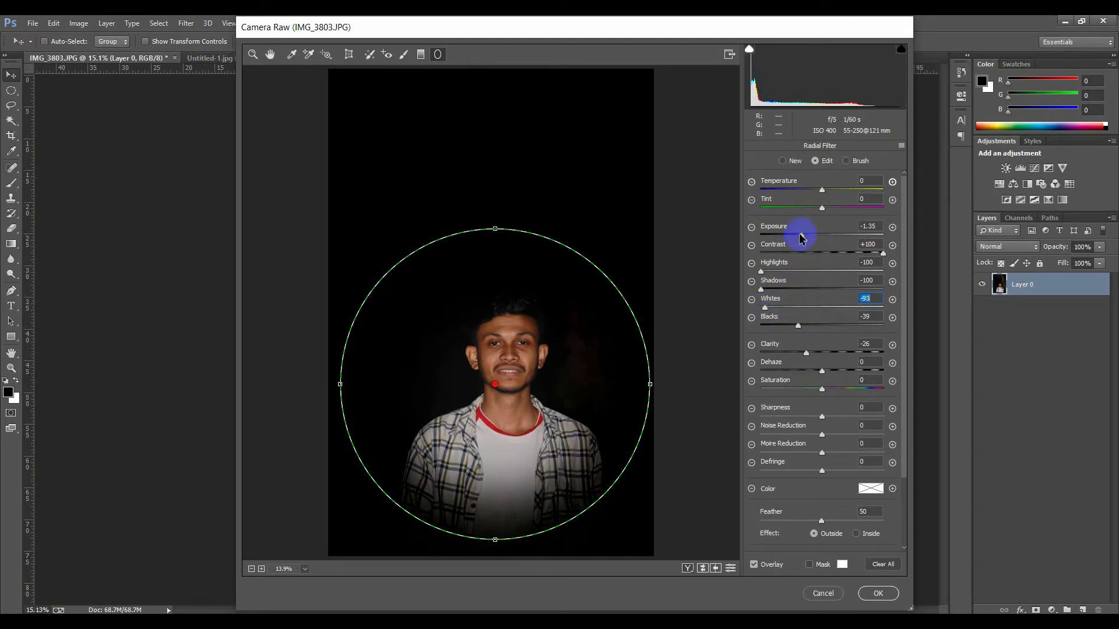
drag(784, 238, 805, 238)
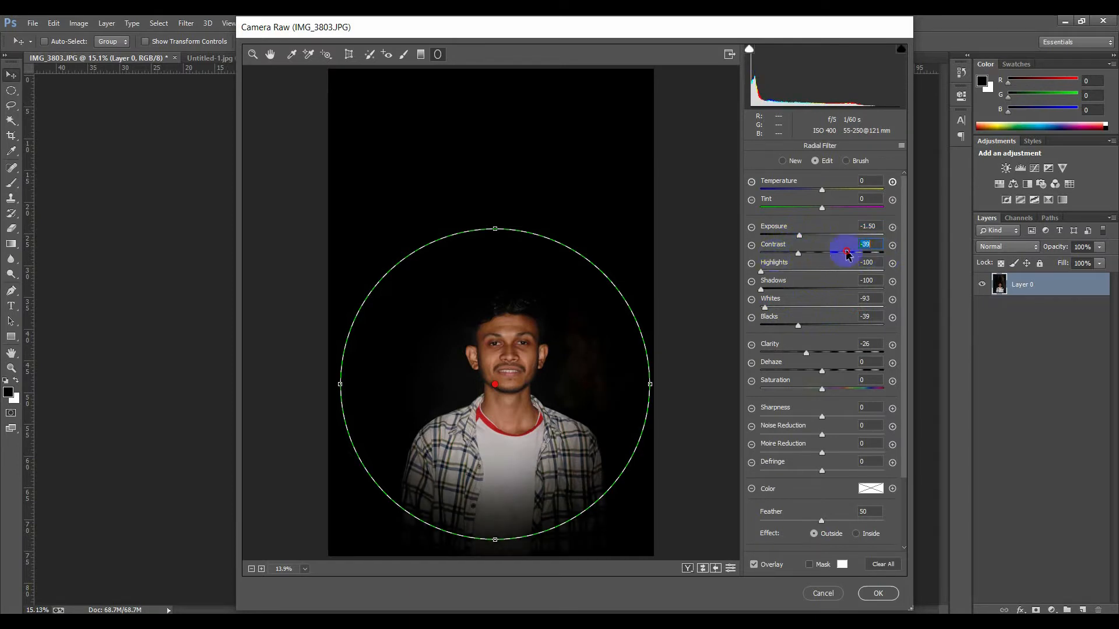
drag(847, 253, 888, 251)
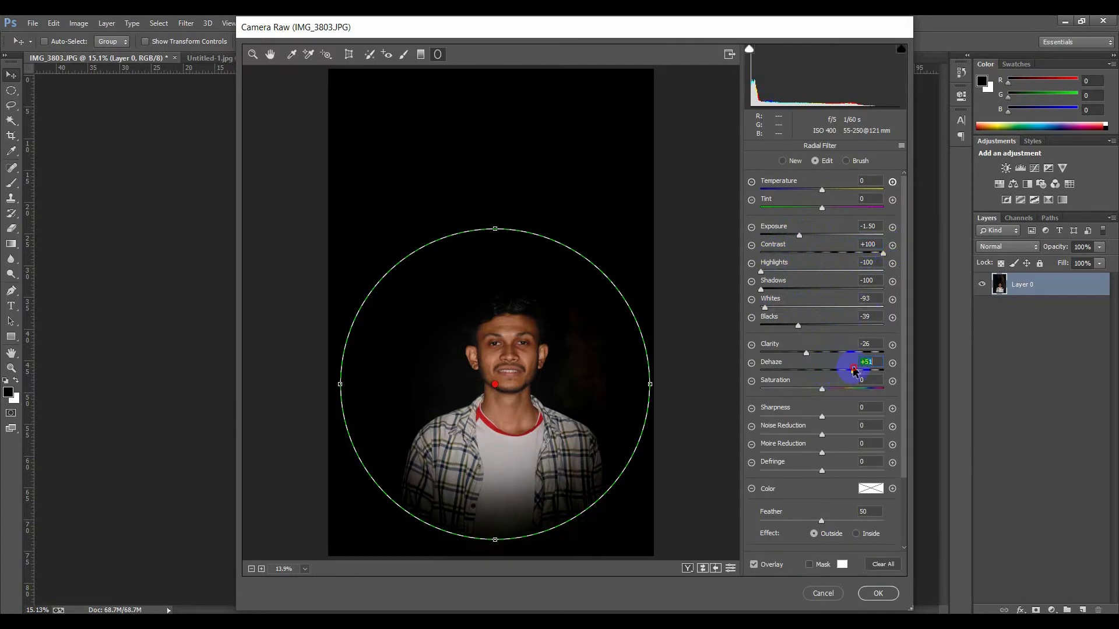
Set the radial filter's Whites to -57 and Blacks to -100
drag(517, 30, 762, 40)
drag(631, 62, 530, 87)
click(306, 61)
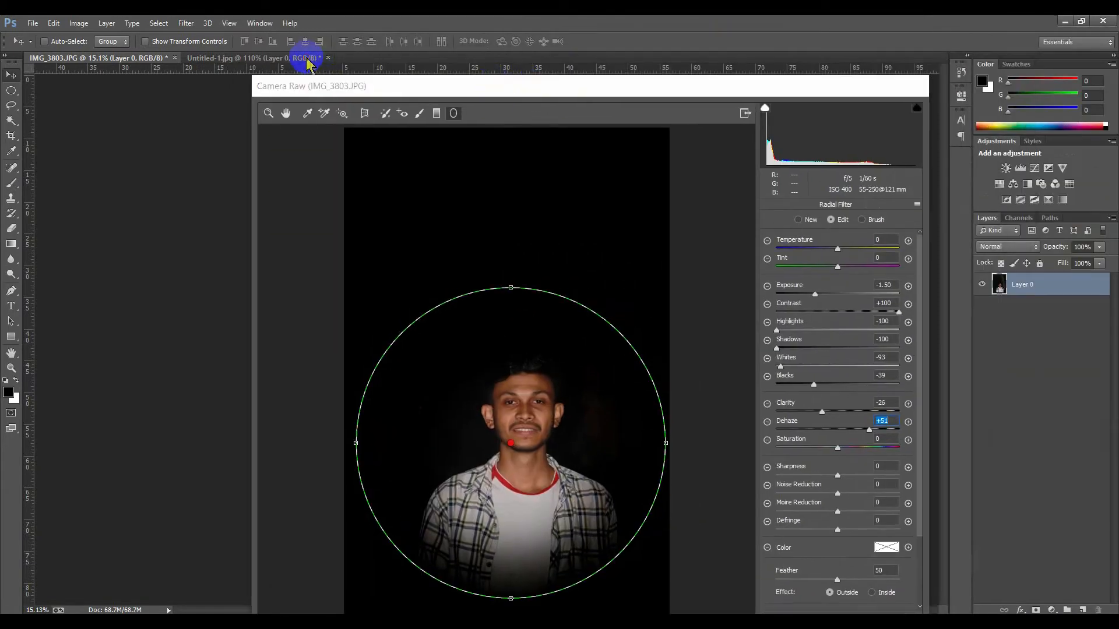
drag(438, 88, 409, 37)
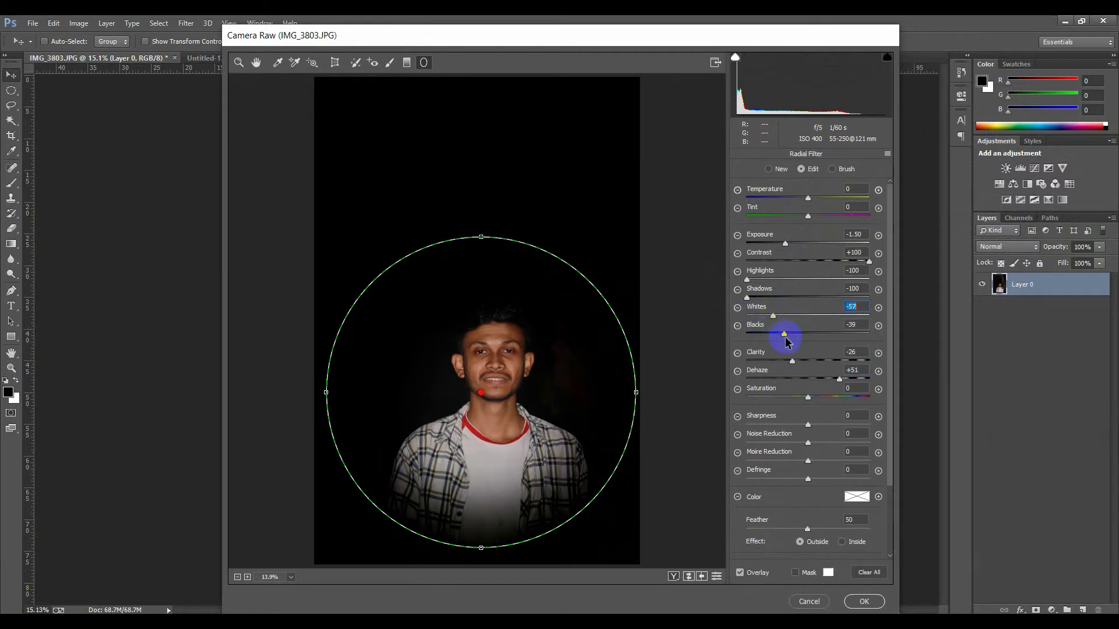
drag(782, 337, 742, 337)
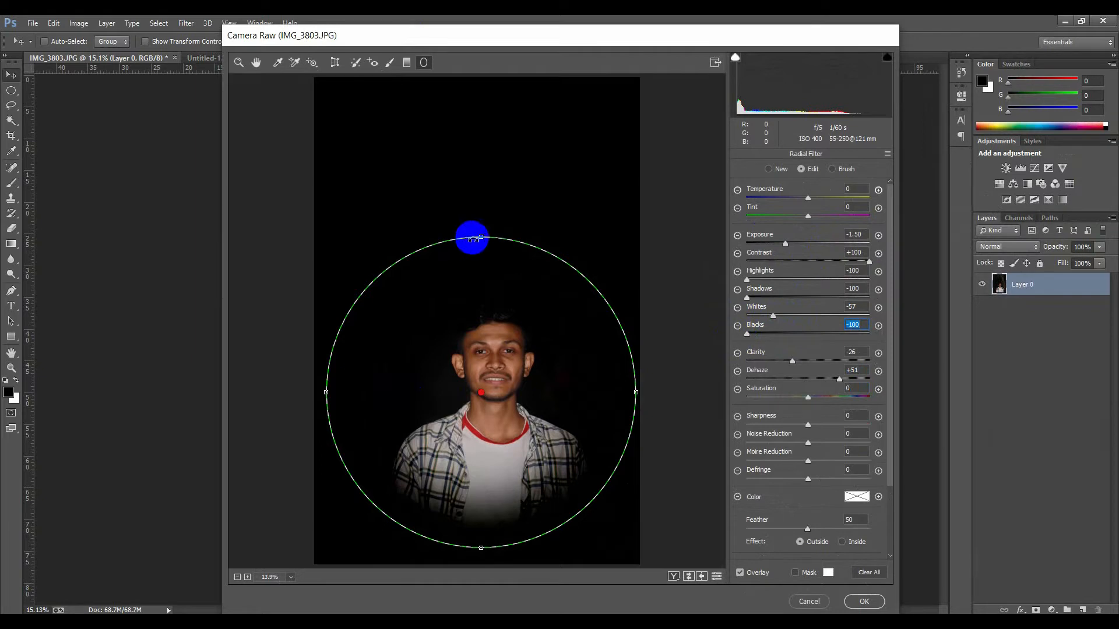
Reshape the radial filter into a taller ellipse around the subject and apply the Camera Raw filter
mouse_move(481, 238)
mouse_down()
mouse_move(482, 256)
mouse_move(483, 238)
mouse_up()
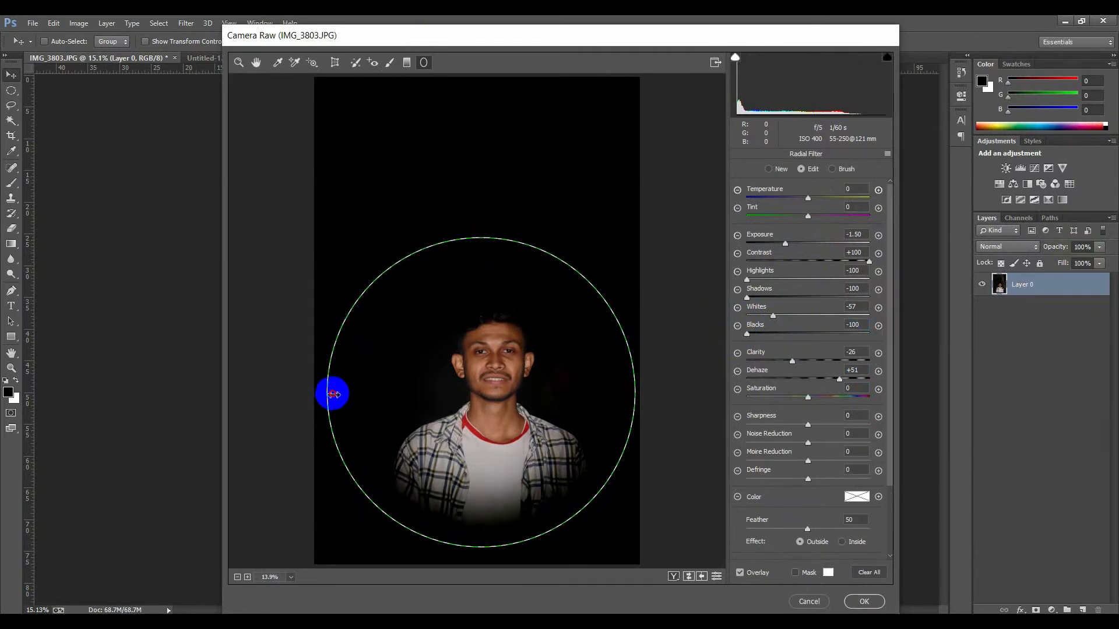
drag(329, 392, 336, 394)
drag(429, 411, 433, 414)
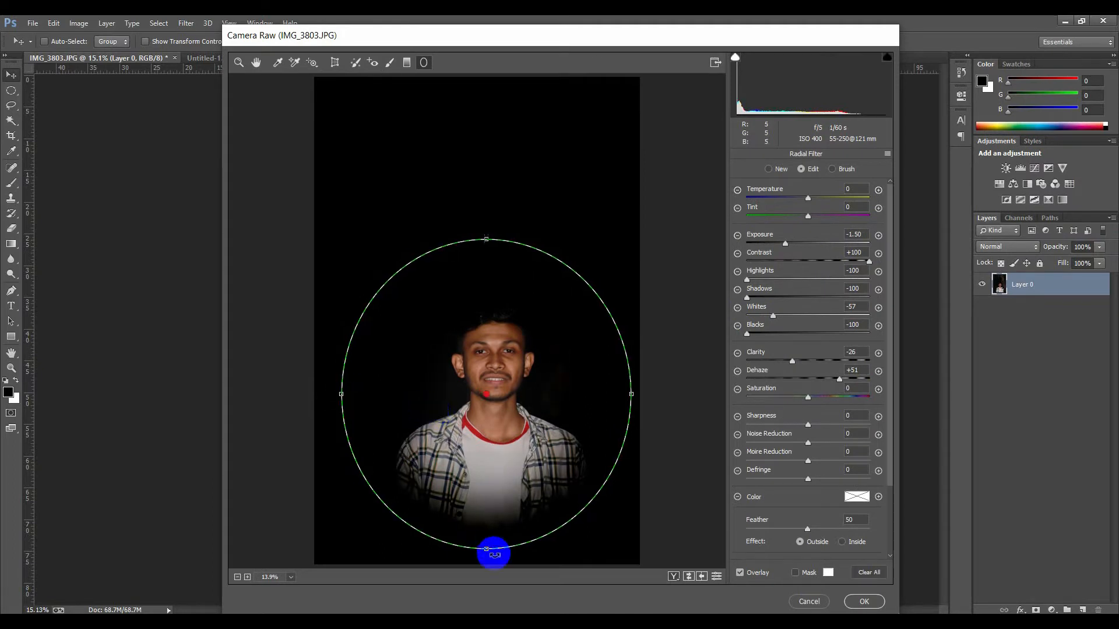
drag(488, 552, 488, 549)
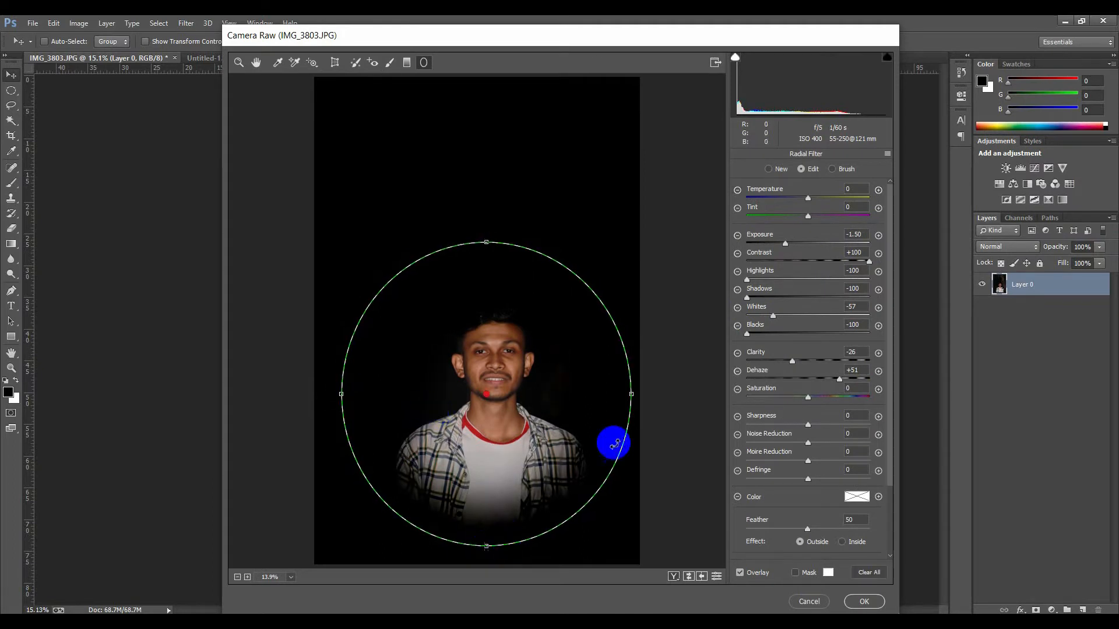
click(864, 602)
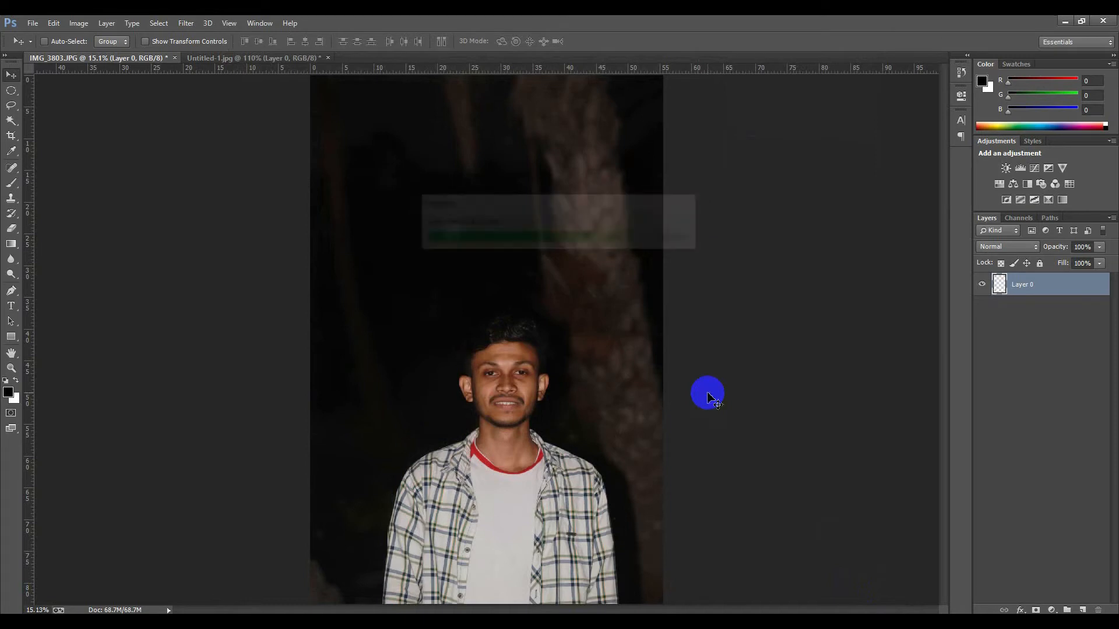
Compare the edited photo with the reference image by switching between the two documents
click(1045, 330)
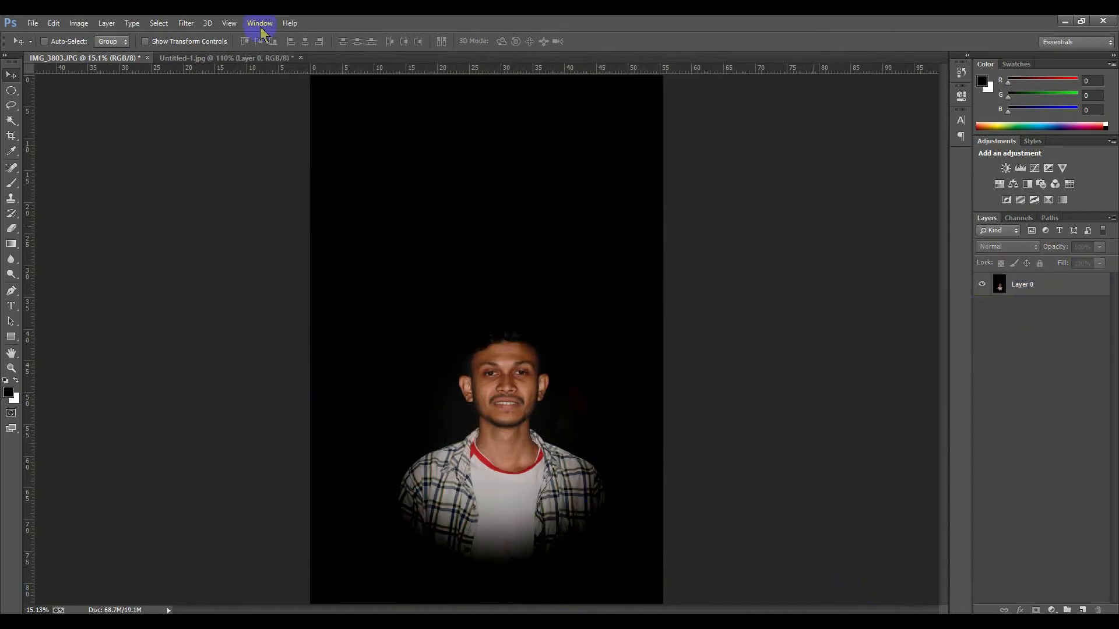
click(254, 59)
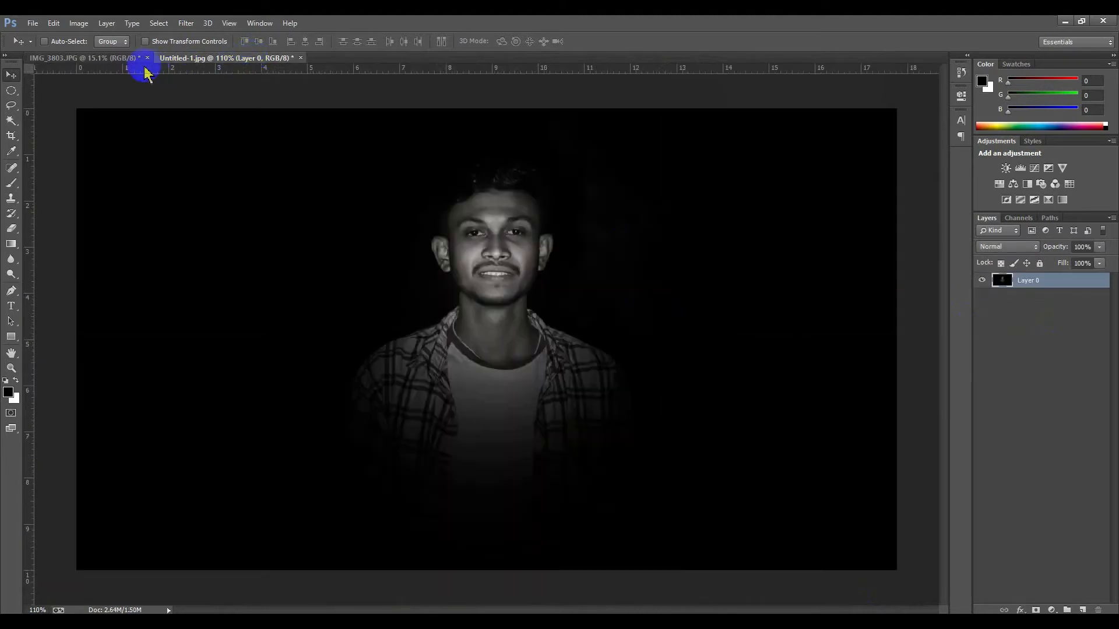
click(138, 59)
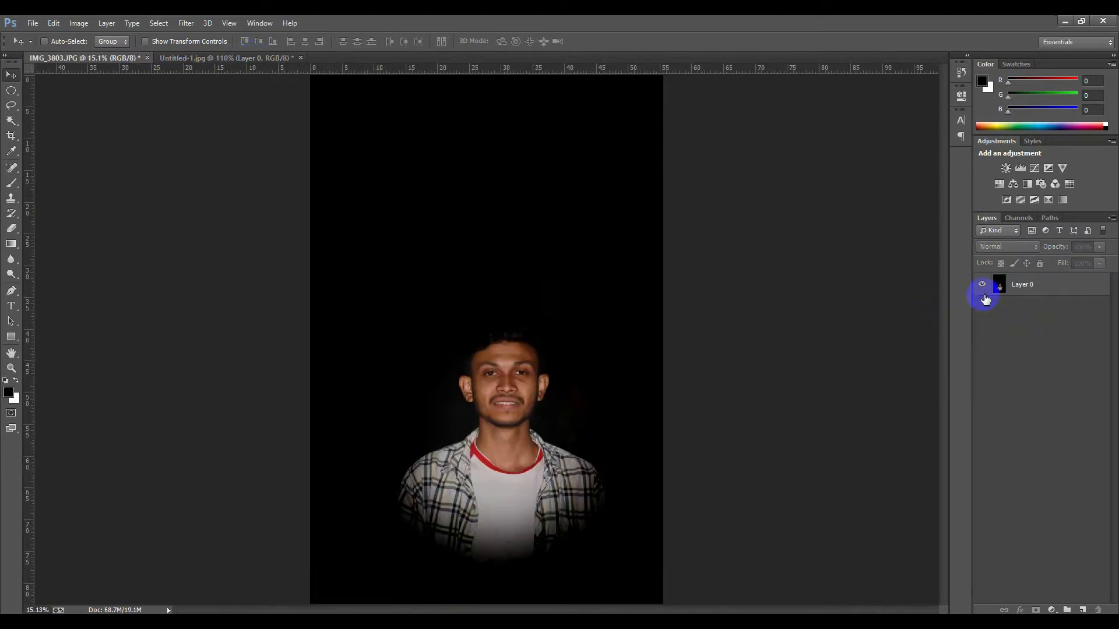
click(263, 59)
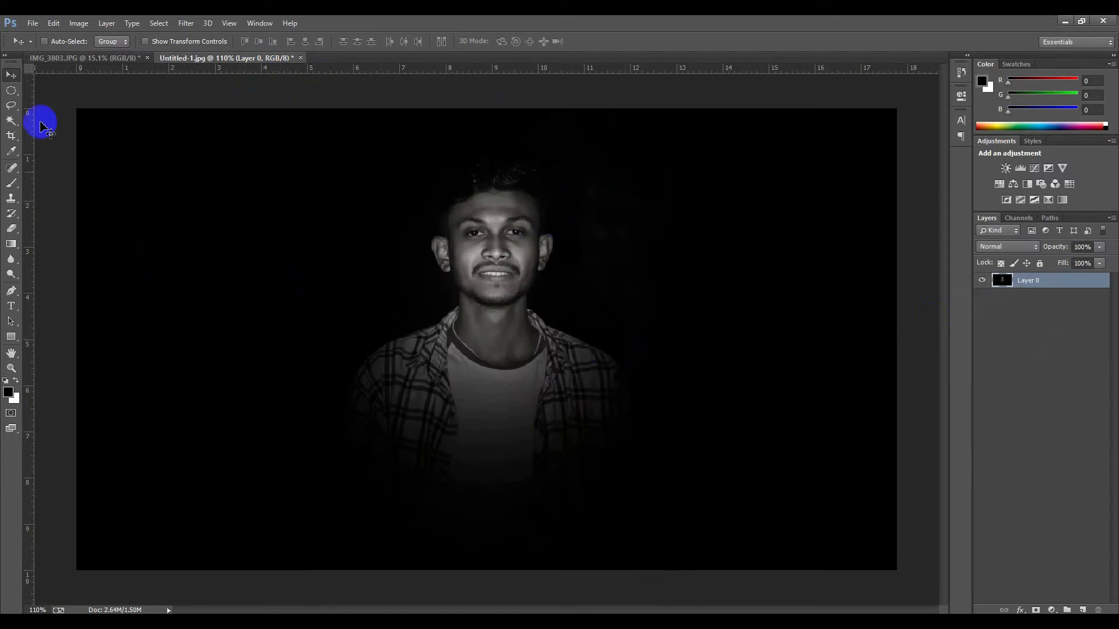
click(69, 58)
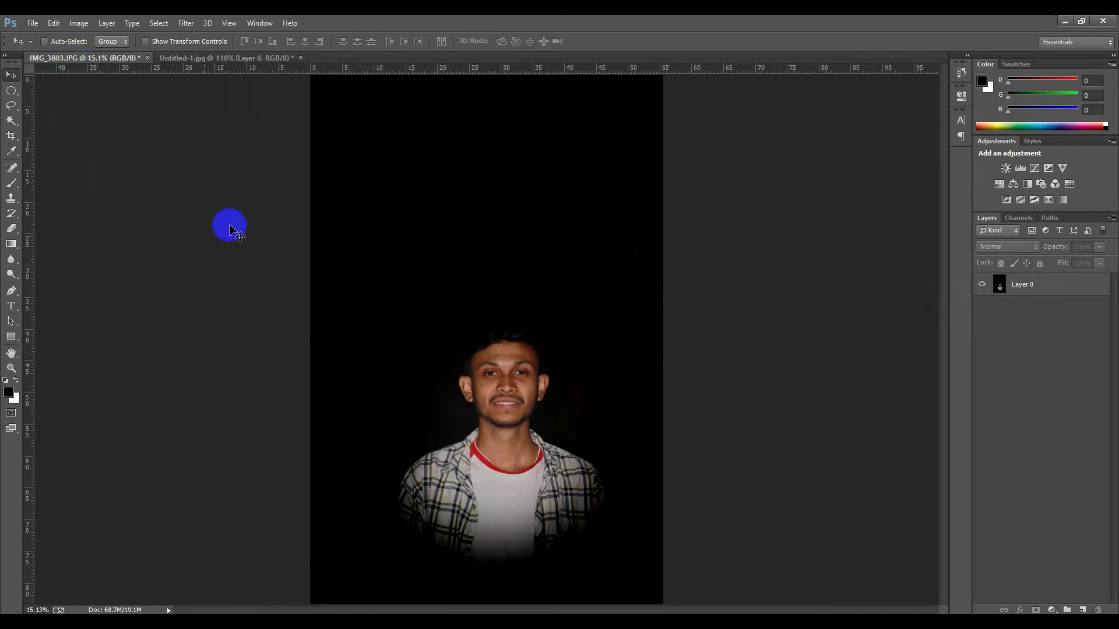
Create a new 1280 × 720 pixel document
click(227, 225)
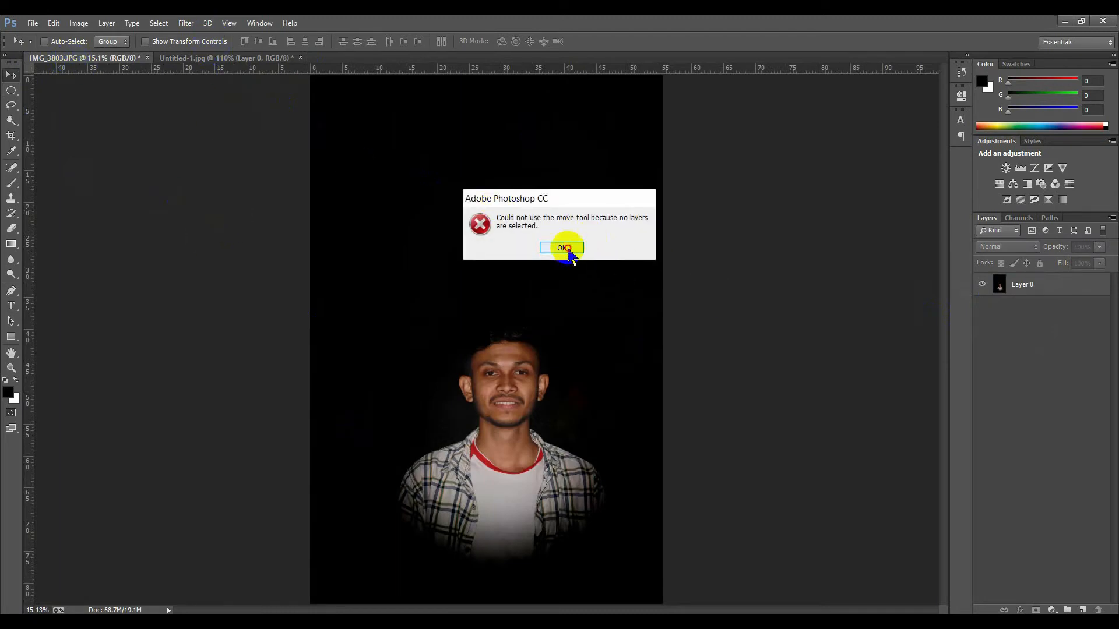
click(562, 247)
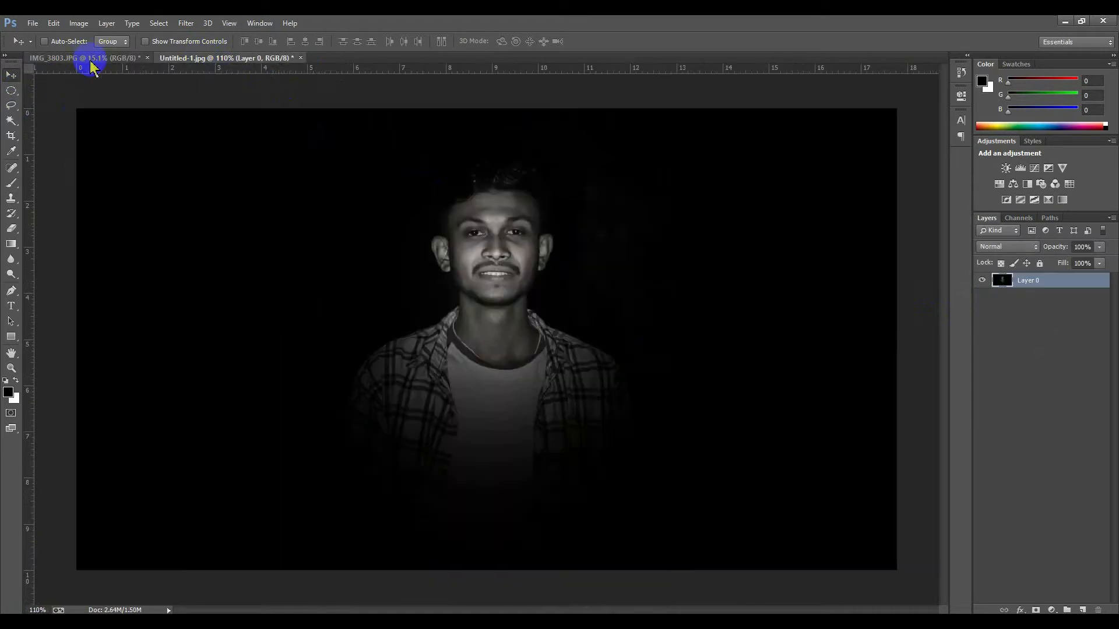
click(92, 60)
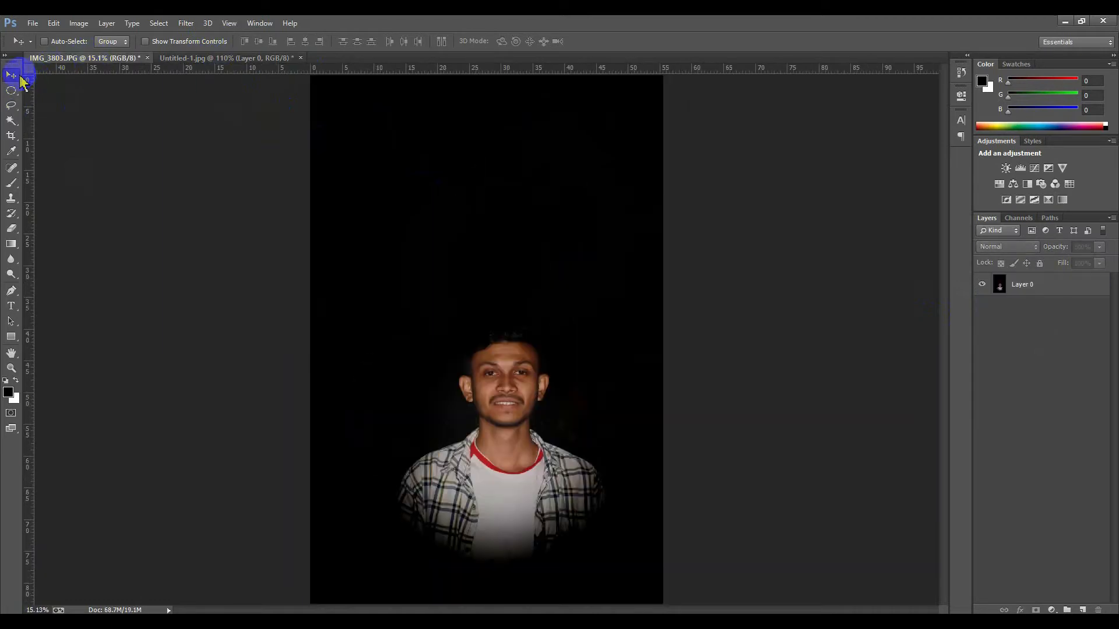
key(ctrl+n)
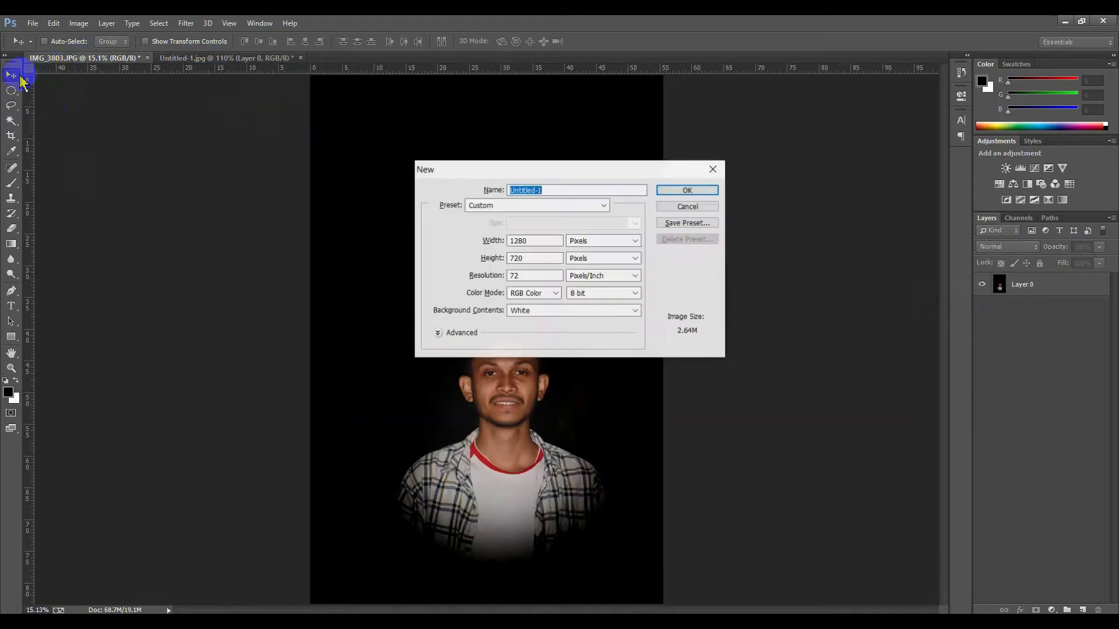
double_click(542, 240)
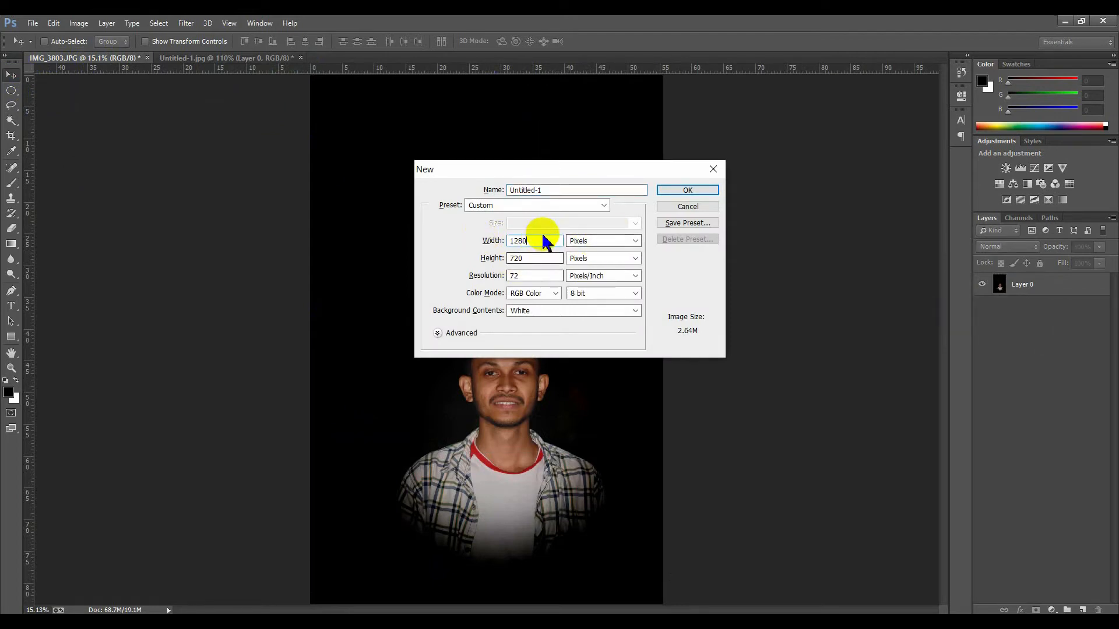
double_click(529, 256)
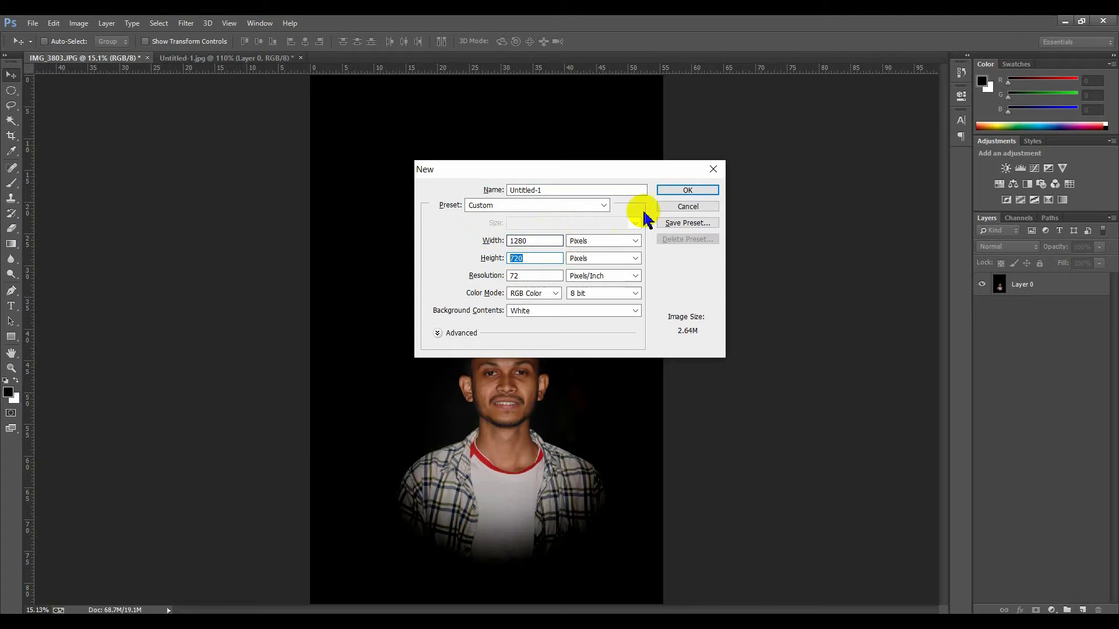
click(677, 192)
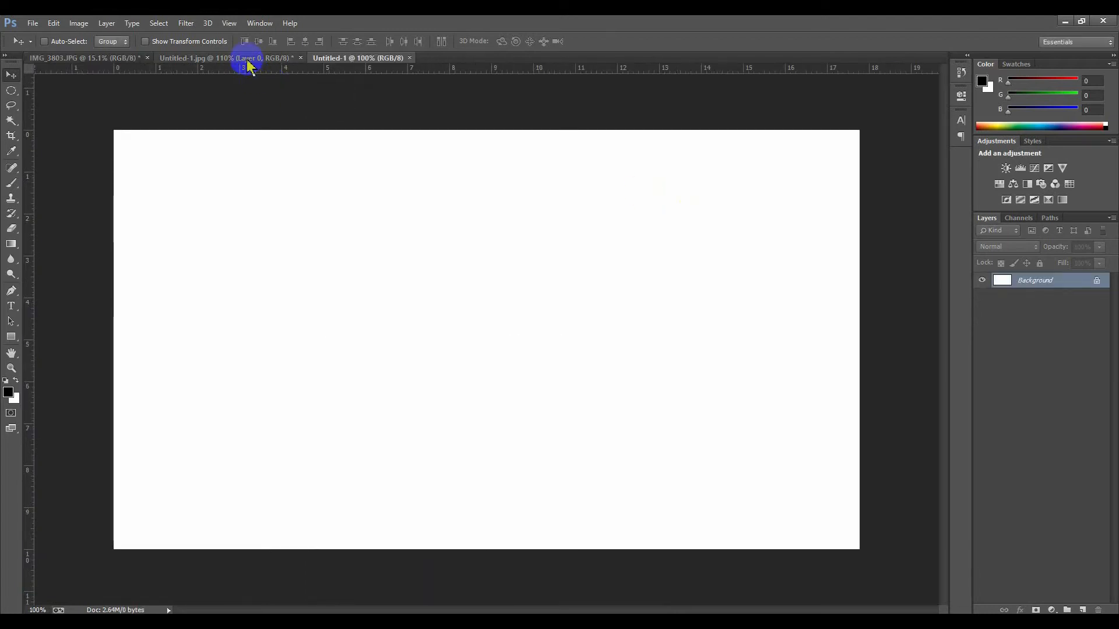
Move the edited photo into the new document as a new layer
click(134, 61)
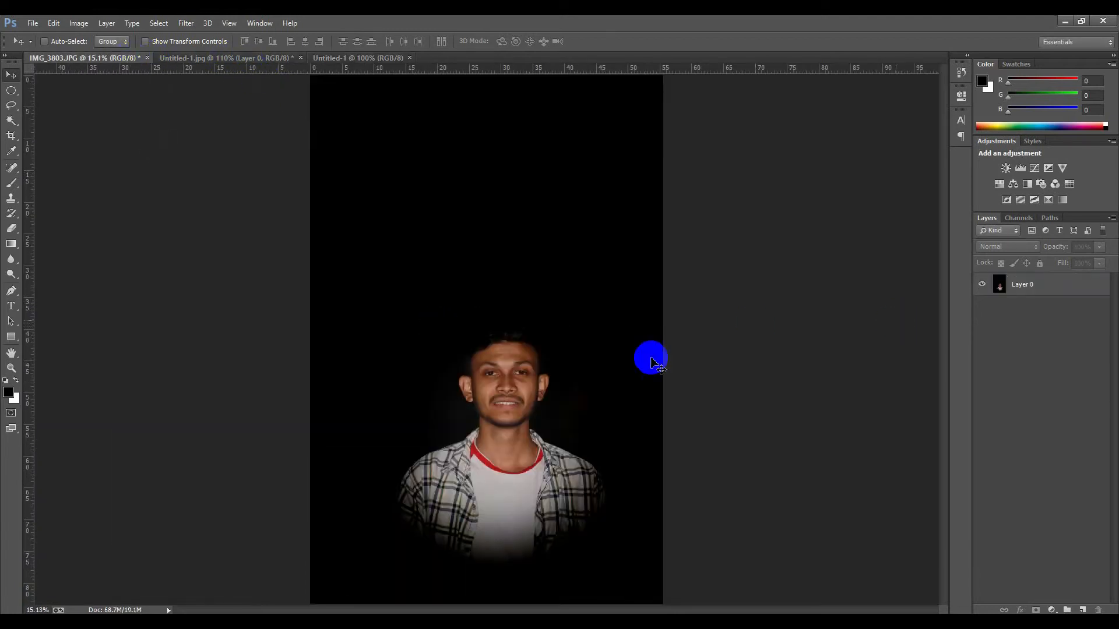
drag(471, 338, 581, 251)
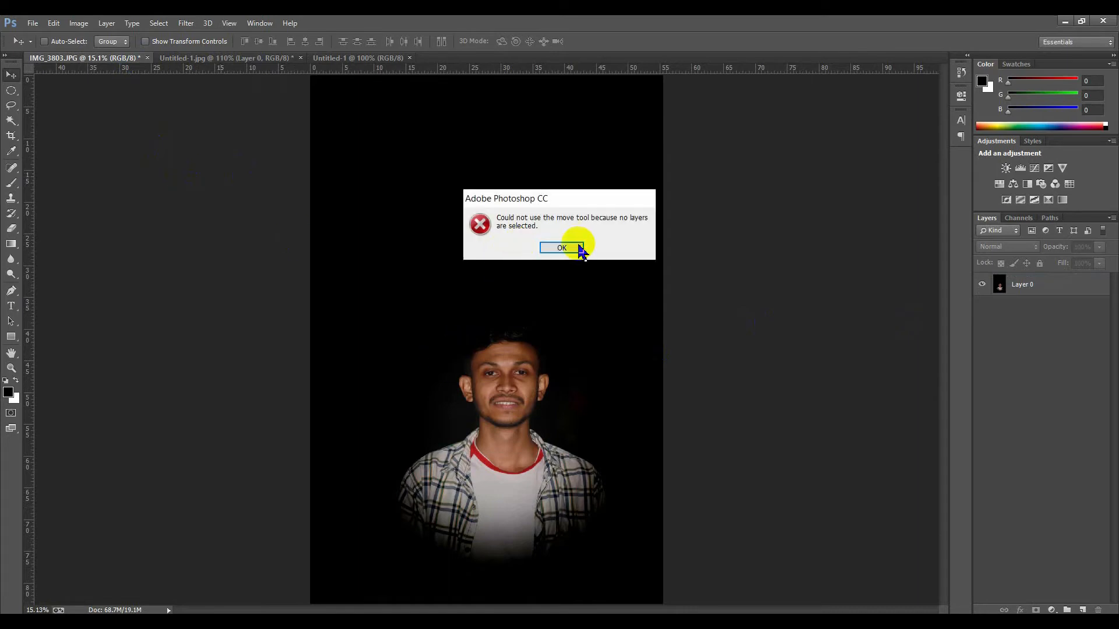
click(561, 247)
click(1011, 285)
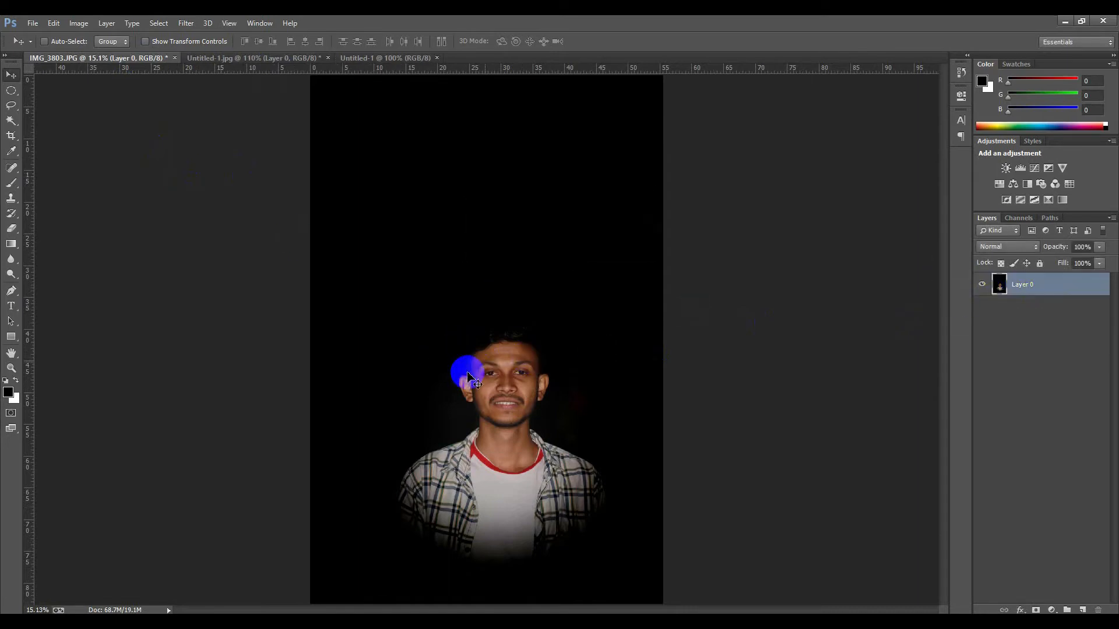
drag(474, 352, 495, 361)
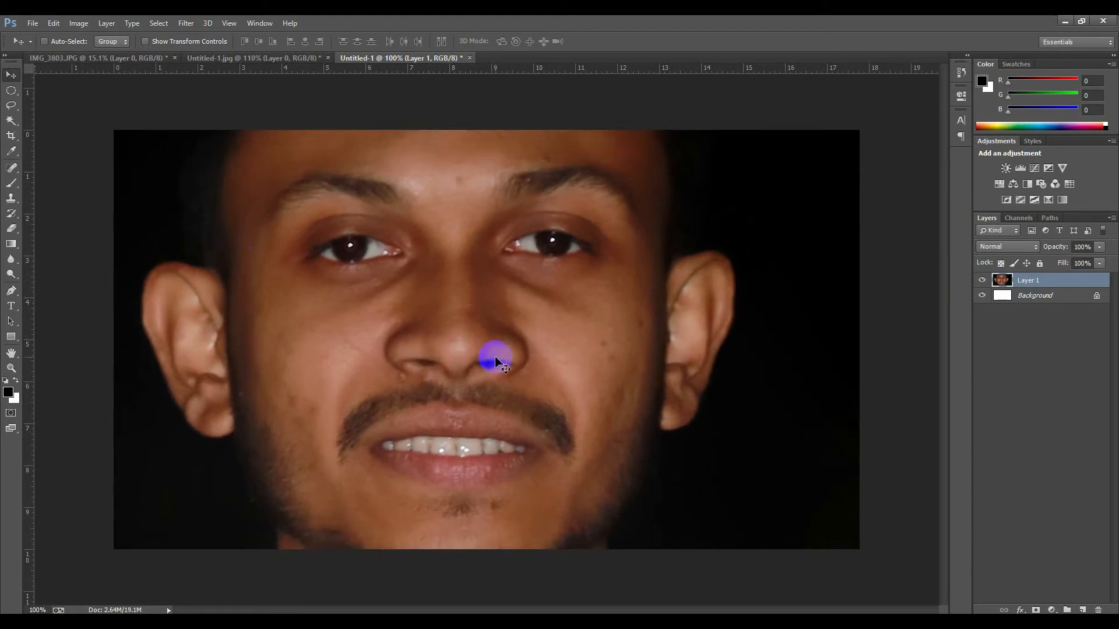
Scale the photo layer down to about 17% so it fits the canvas height, centre it, and commit the transform
key(ctrl+t)
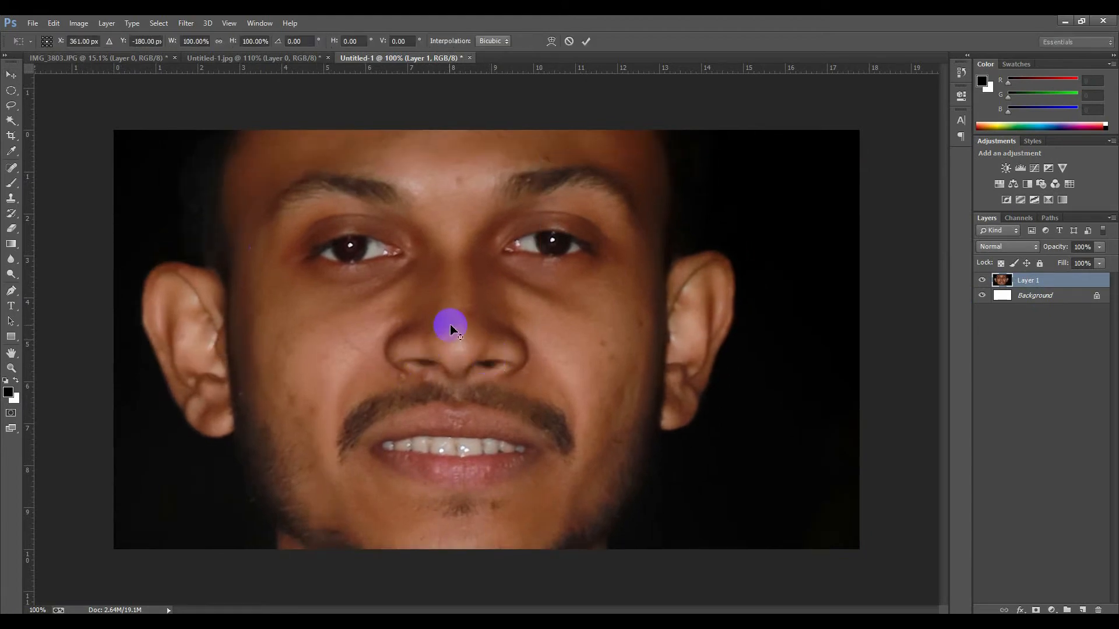
key(ctrl+minus)
key(ctrl+minus)
key(ctrl+minus)
key(ctrl+minus)
drag(457, 333, 464, 367)
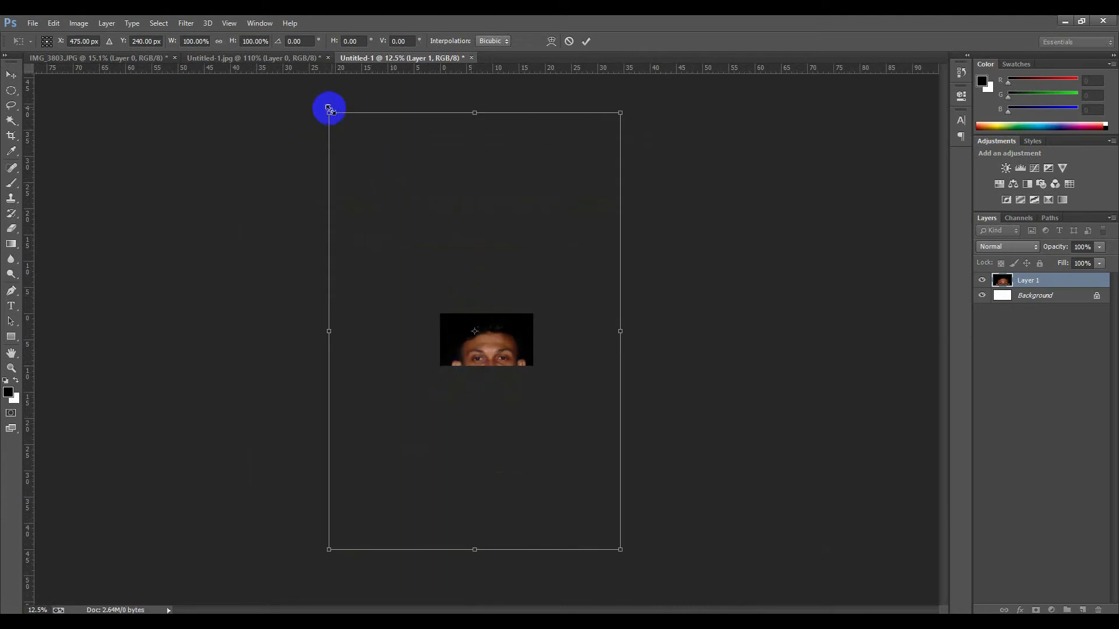
drag(326, 114, 377, 199)
drag(422, 278, 447, 305)
scroll(430, 295, up, 6)
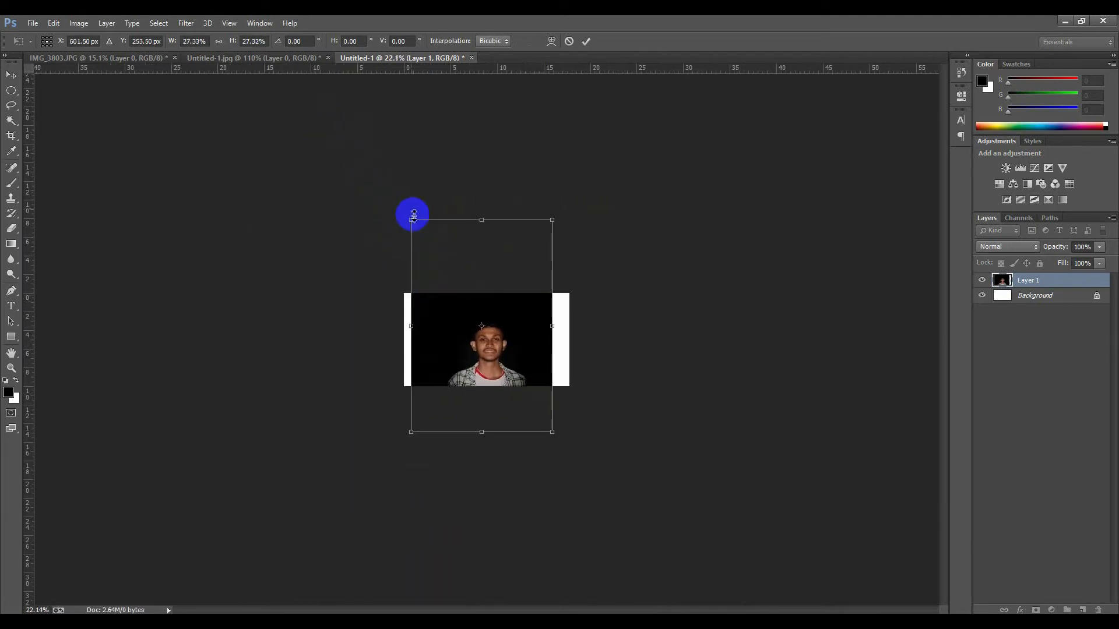
drag(411, 221, 434, 257)
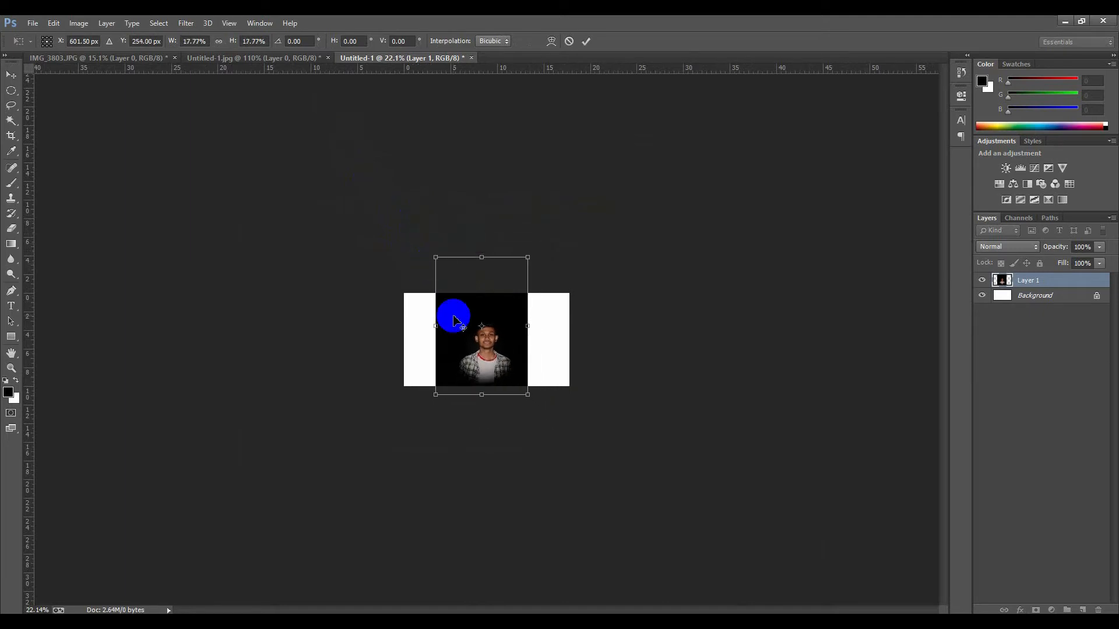
scroll(454, 325, up, 5)
scroll(453, 319, up, 6)
drag(434, 329, 444, 302)
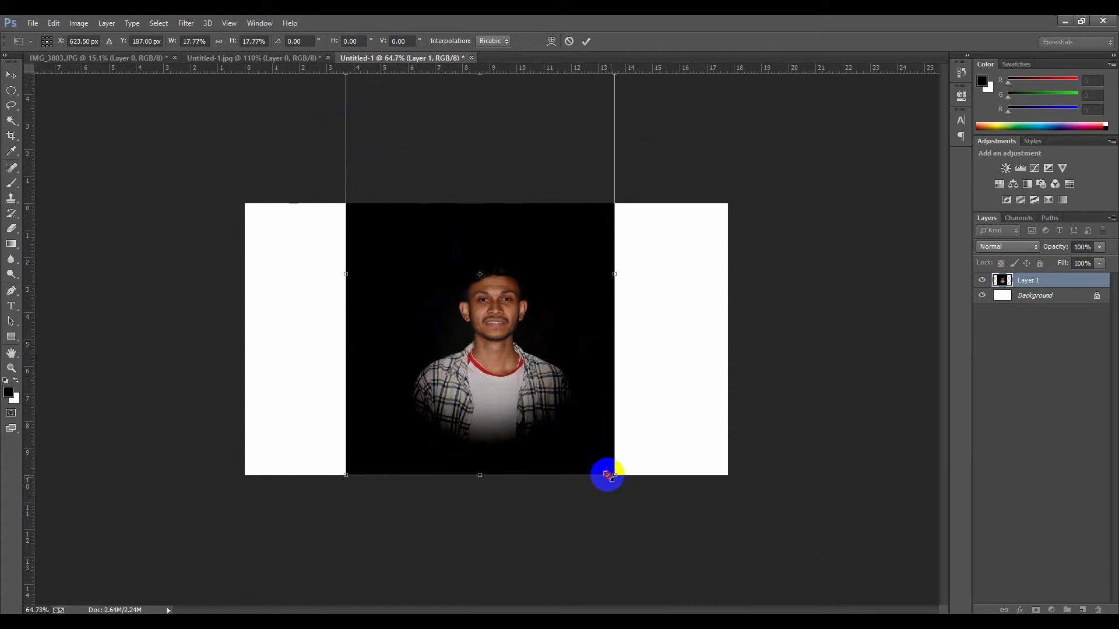
drag(608, 476, 599, 464)
mouse_move(522, 367)
mouse_down()
mouse_move(526, 378)
mouse_move(522, 364)
mouse_up()
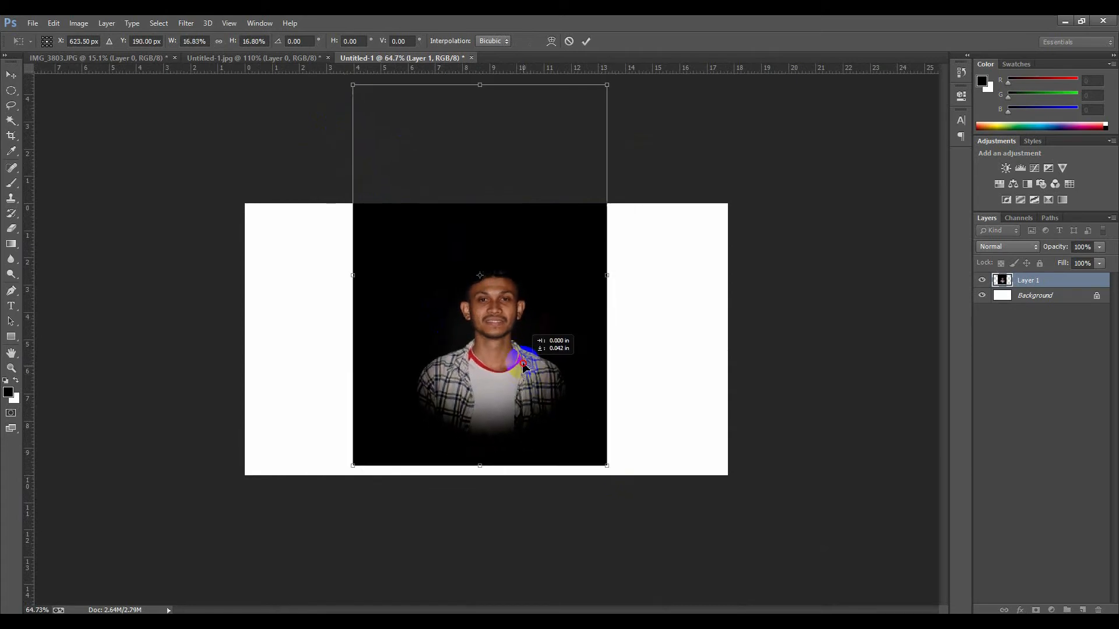
click(587, 42)
scroll(349, 232, up, 1)
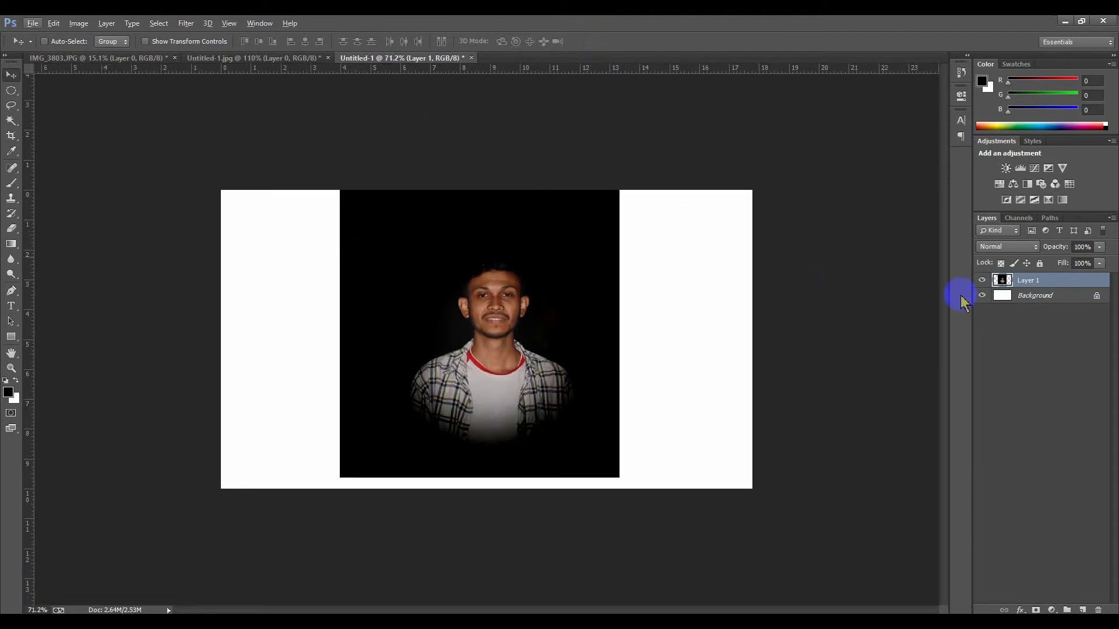
click(1024, 330)
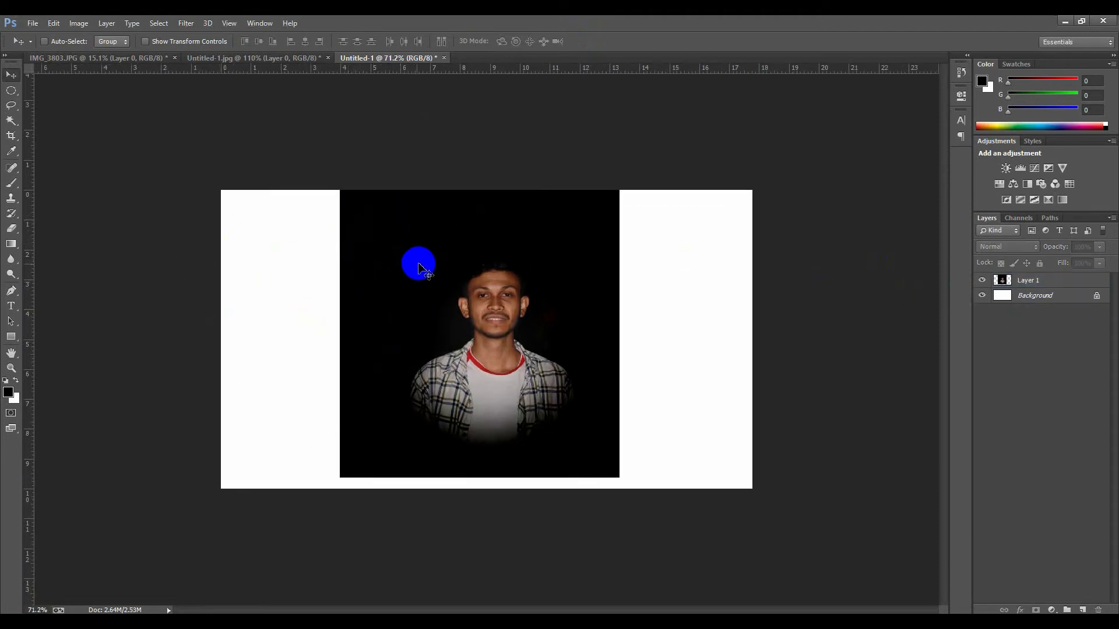
drag(420, 268, 425, 255)
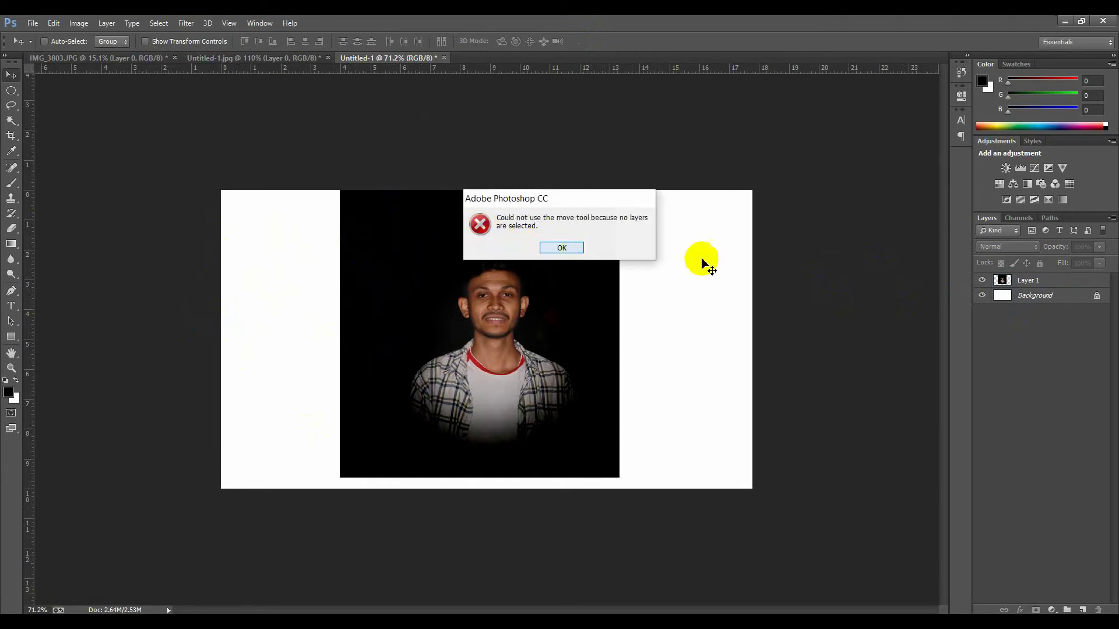
key(Return)
Convert the white background into a normal layer and fill it with black
click(1029, 280)
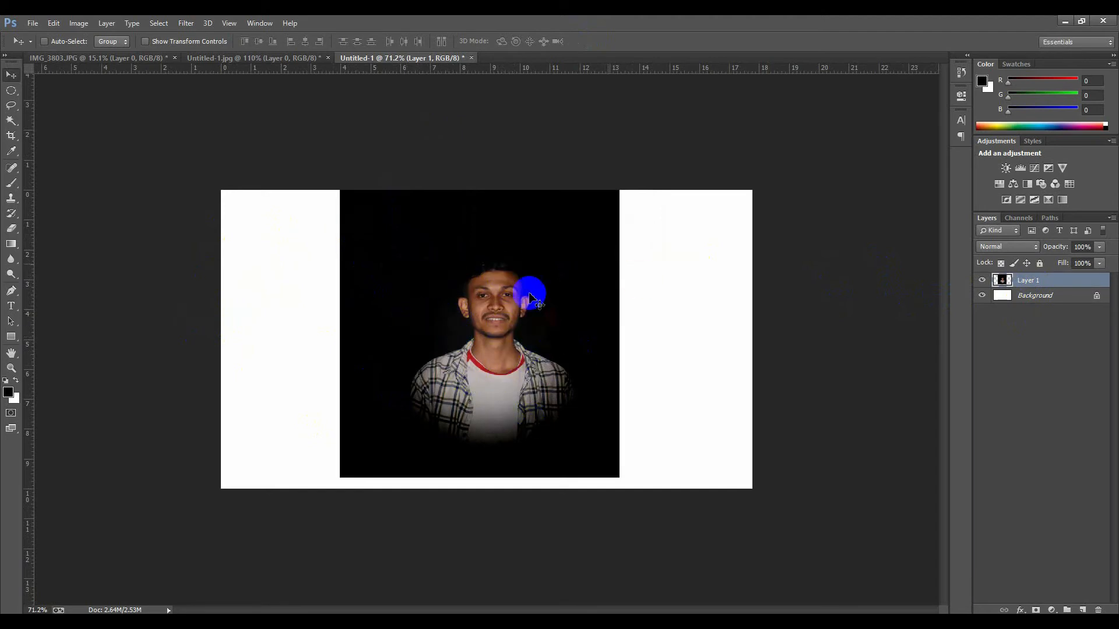
click(1089, 299)
double_click(1099, 302)
click(717, 187)
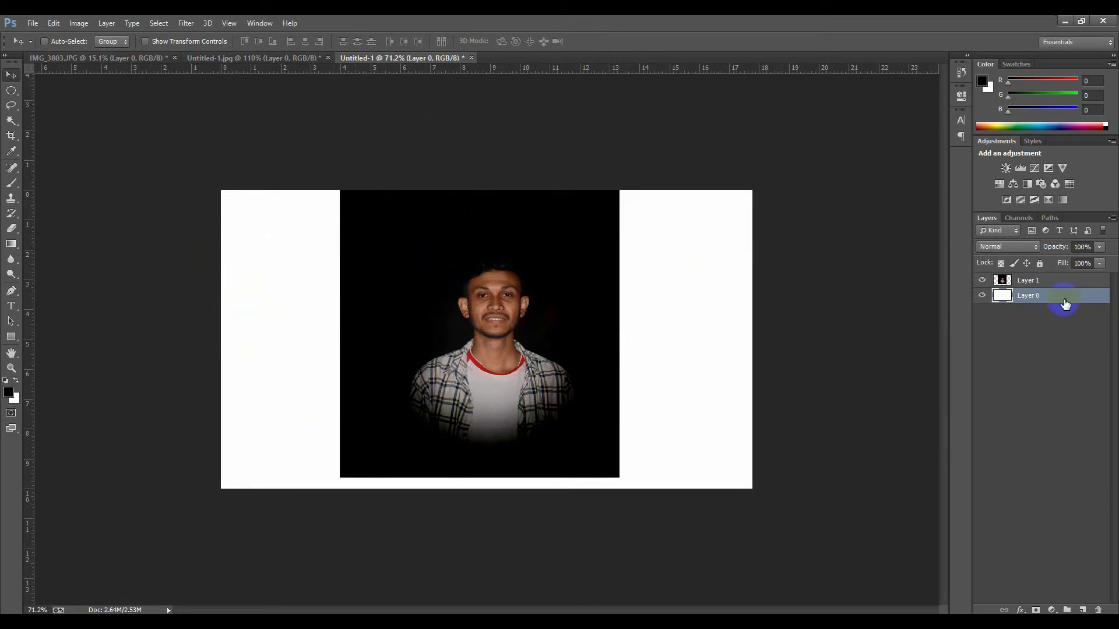
key(alt+BackSpace)
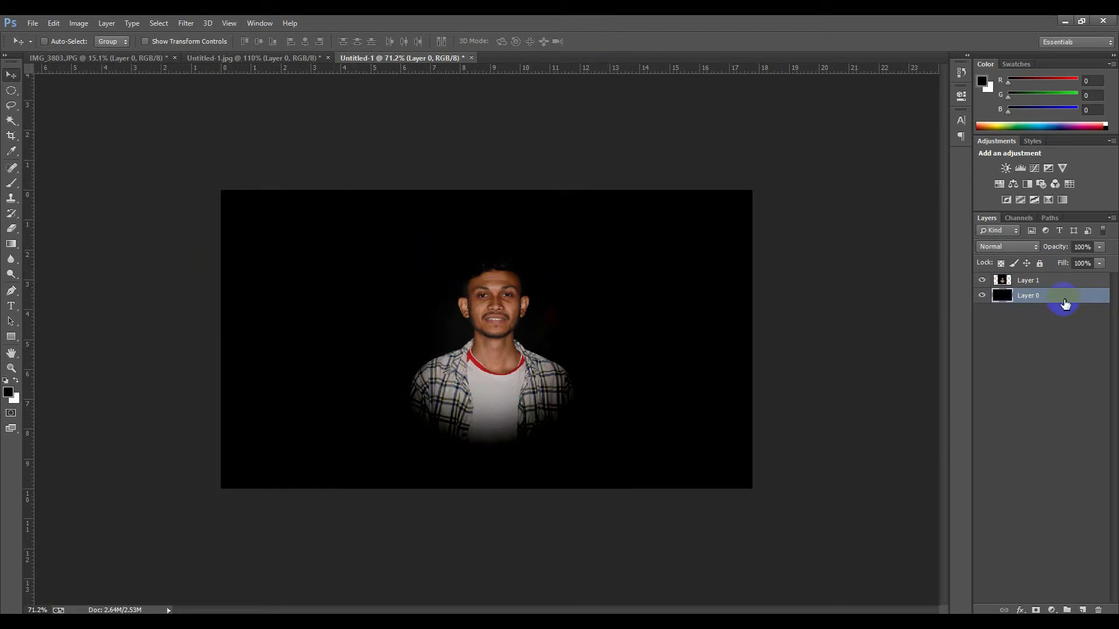
Enable Auto-Select and nudge the photo layer slightly upward
drag(493, 288, 492, 306)
click(1041, 288)
click(44, 41)
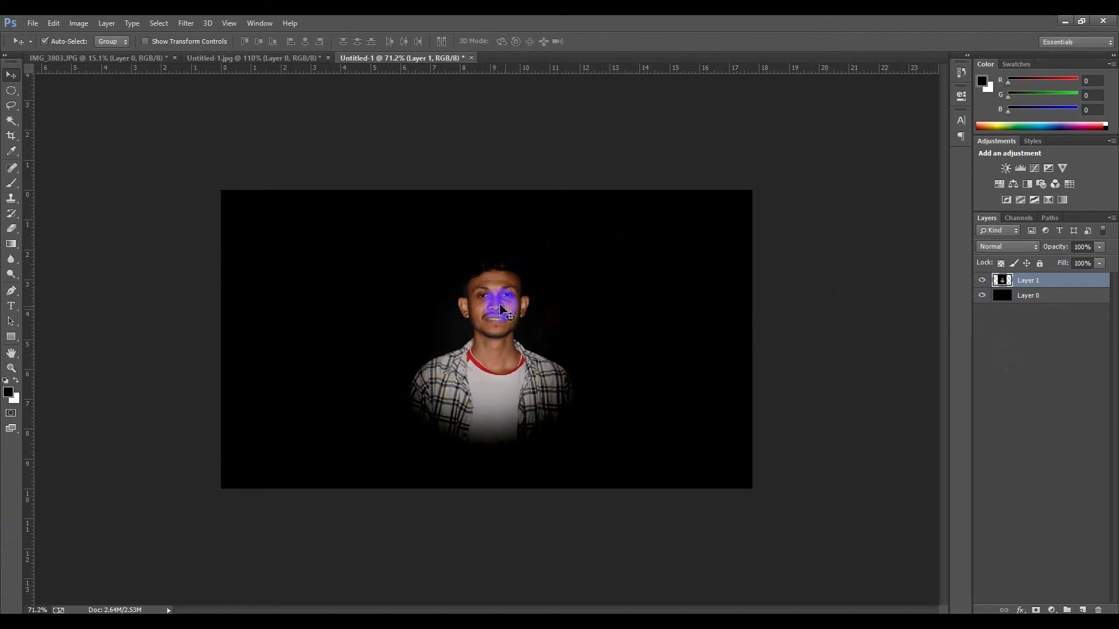
mouse_move(501, 309)
mouse_down()
mouse_move(499, 288)
mouse_move(507, 296)
mouse_up()
Scale the photo layer to about 103% and move it up to frame the subject, then commit
key(ctrl+t)
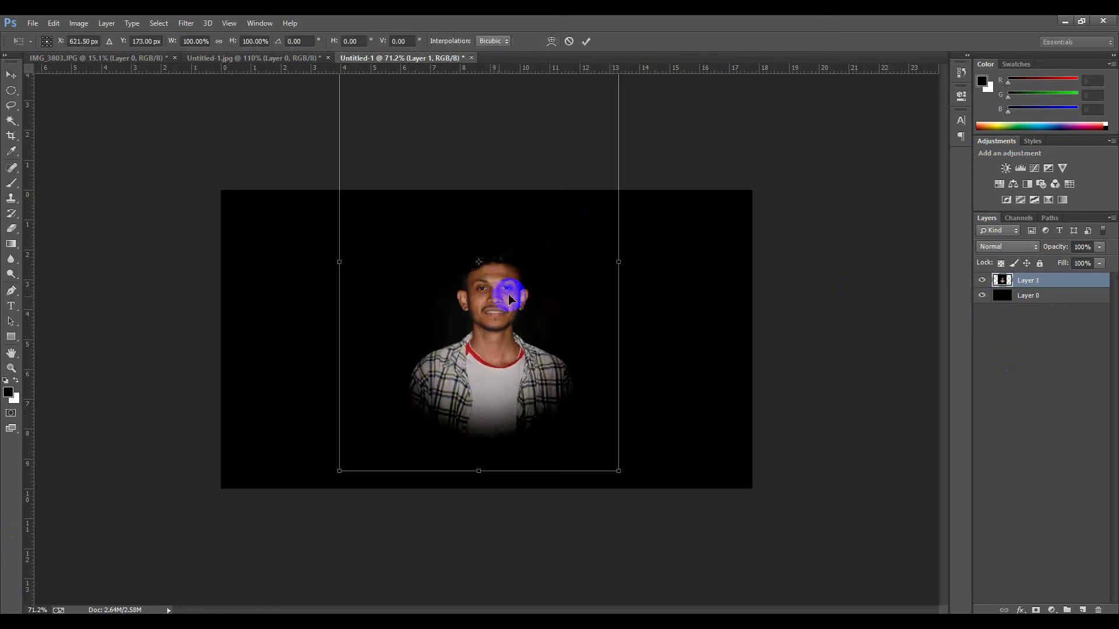
drag(617, 470, 619, 473)
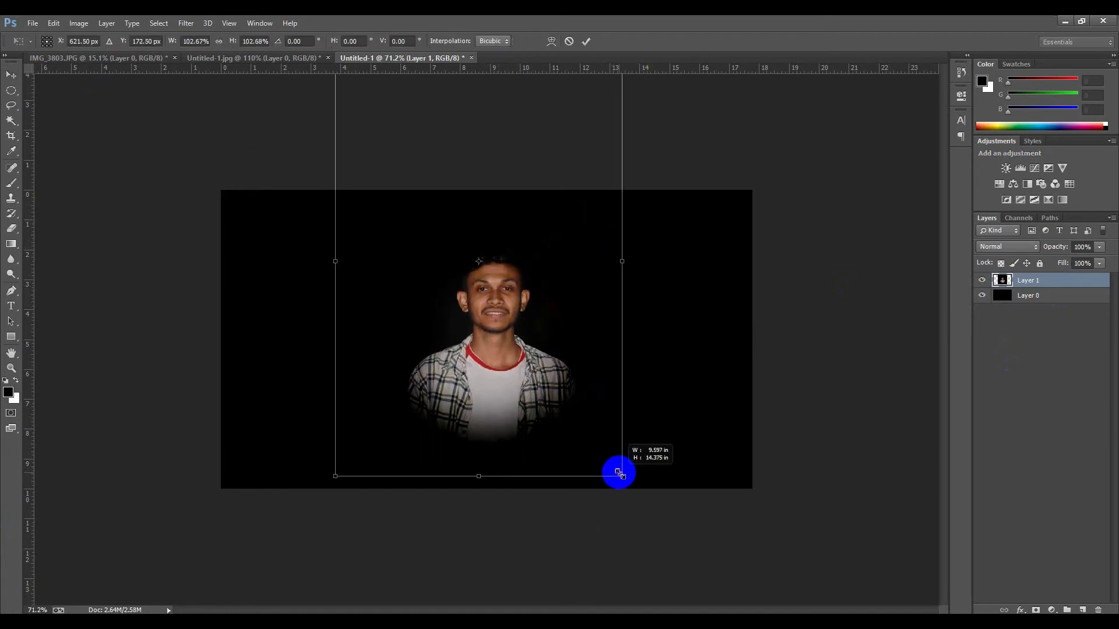
drag(495, 344, 494, 333)
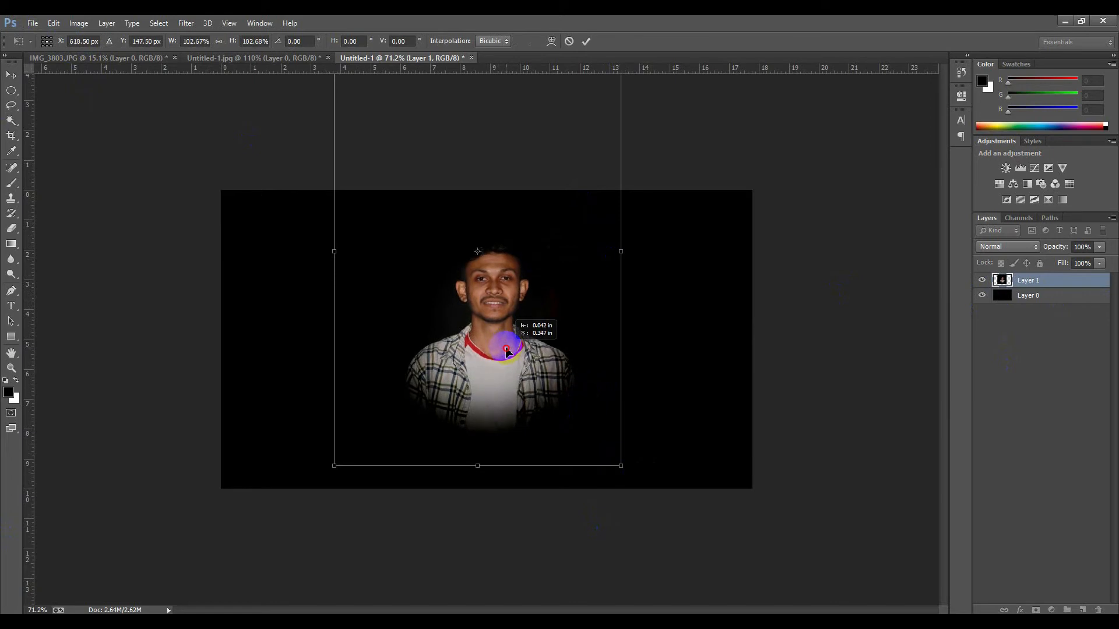
click(584, 42)
Check the reference image and open the photo layer in the Camera Raw filter
click(250, 57)
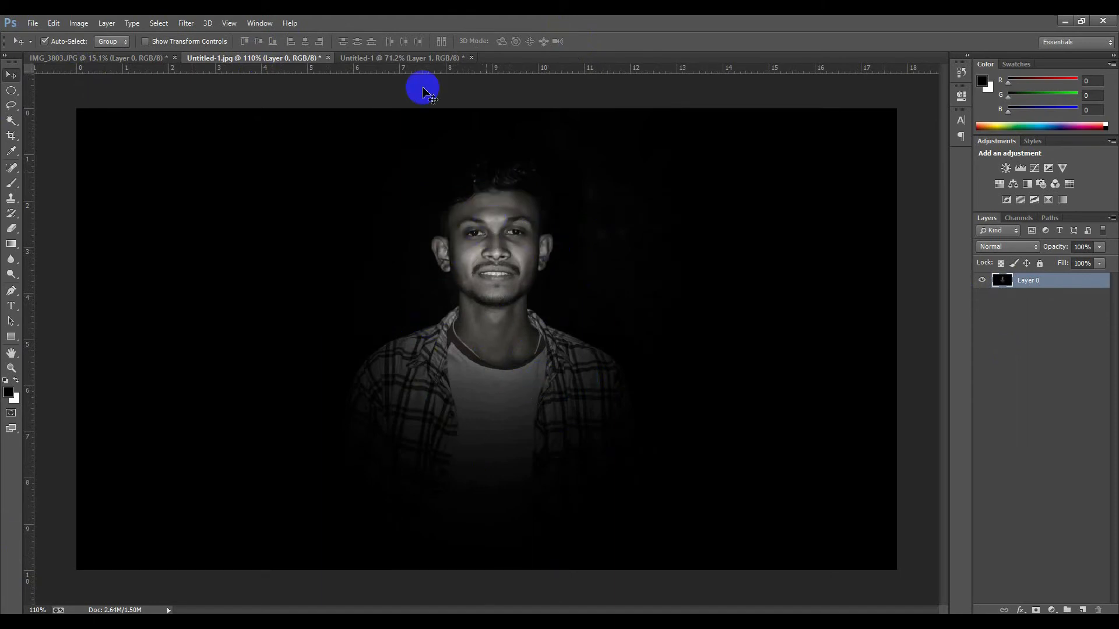
click(407, 59)
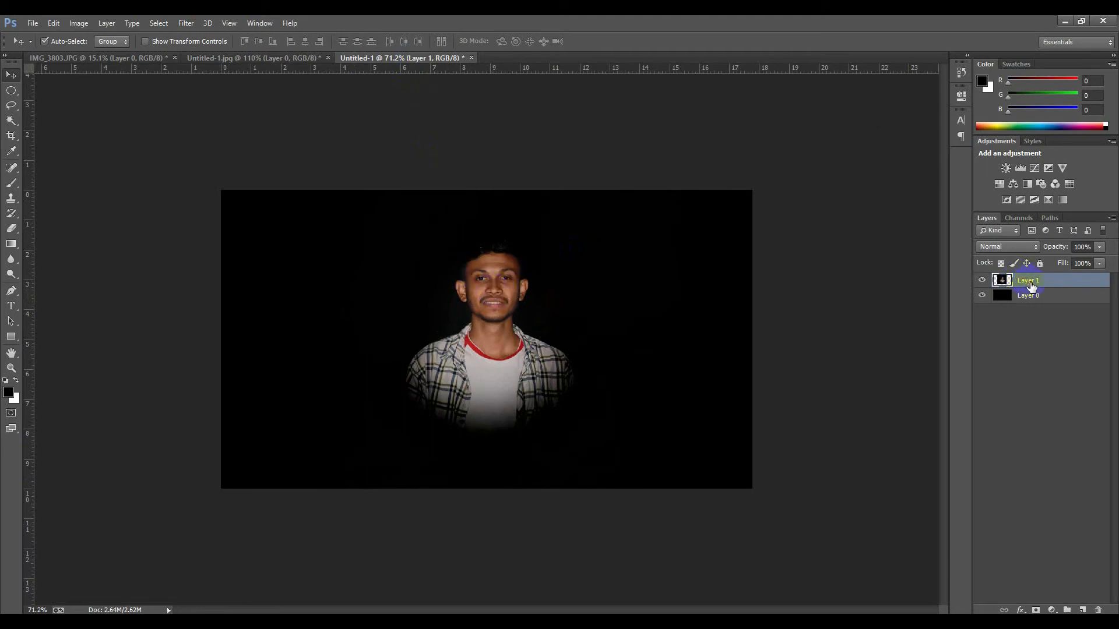
click(186, 24)
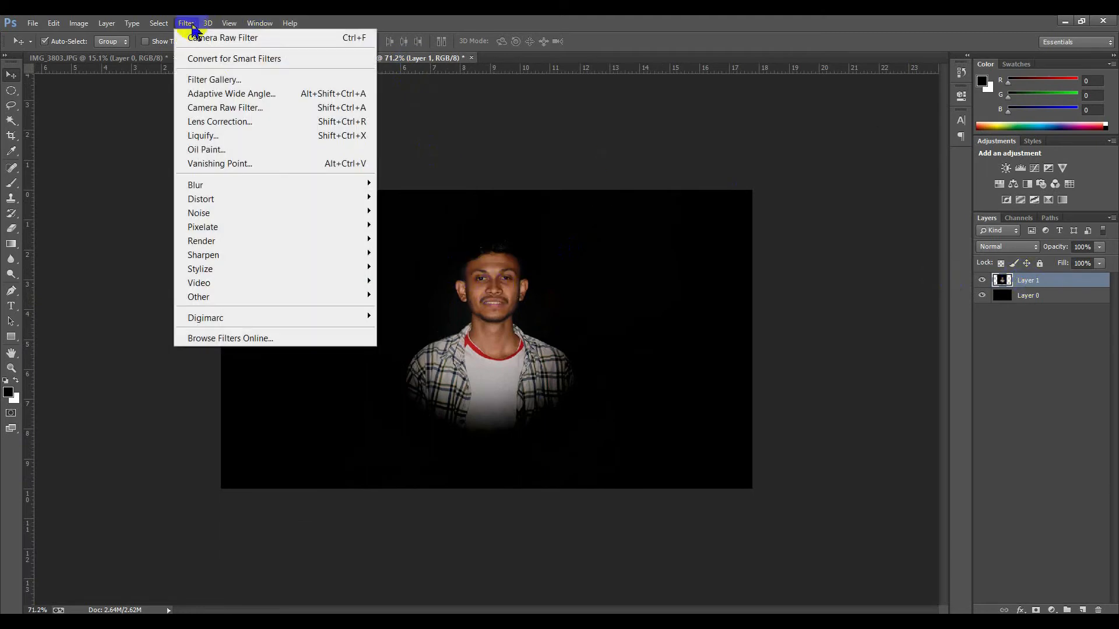
click(237, 111)
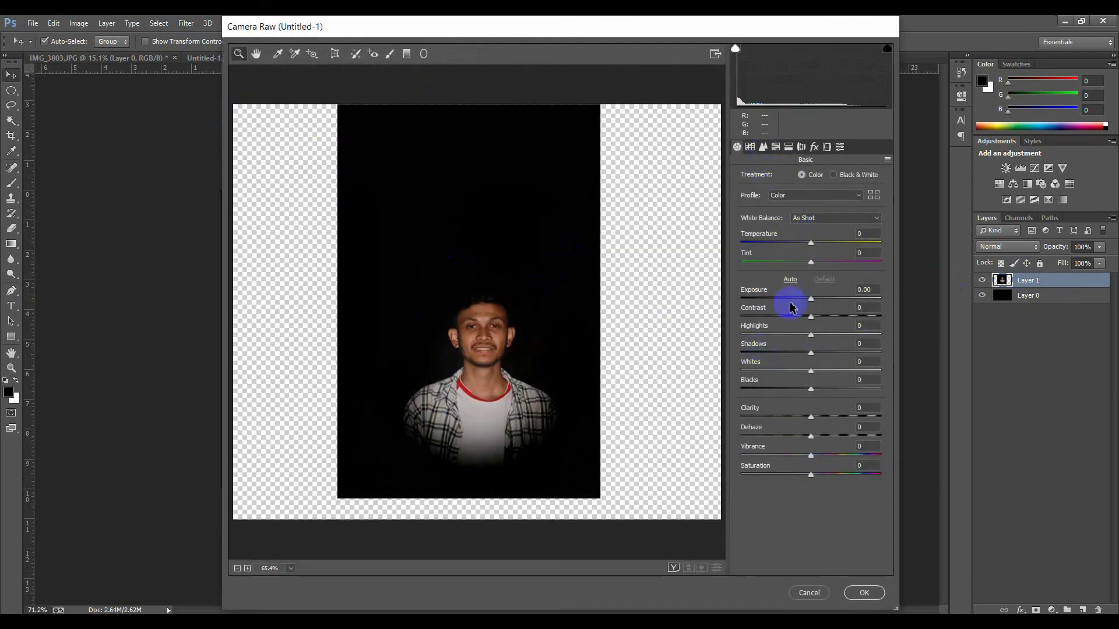
Set the Detail panel's noise reduction Luminance to 47 and zoom the preview to 200%
click(755, 147)
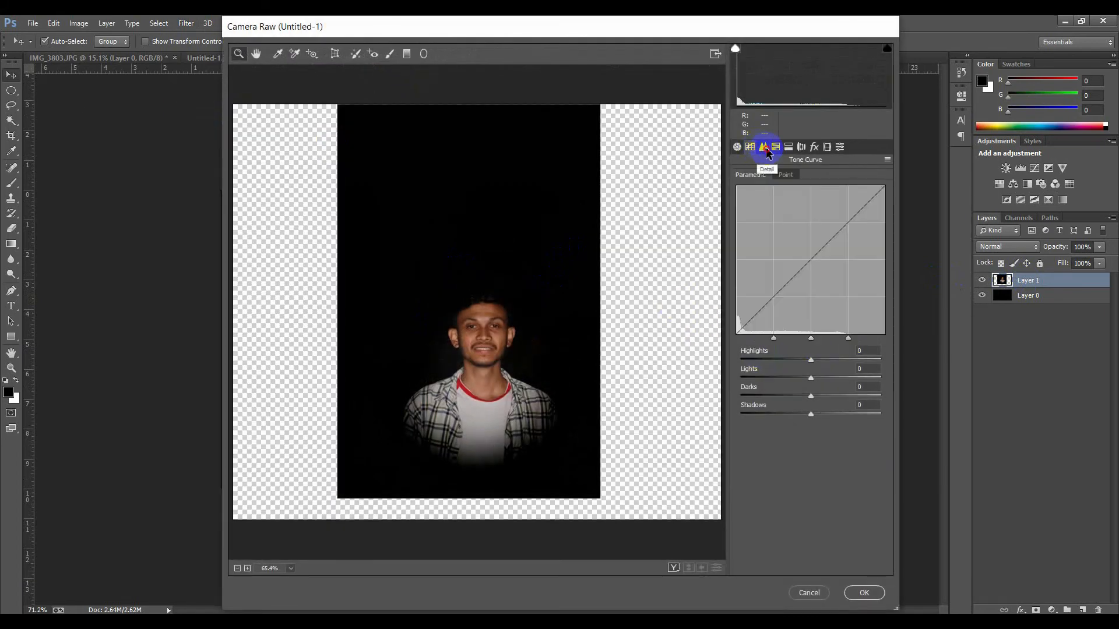
click(763, 148)
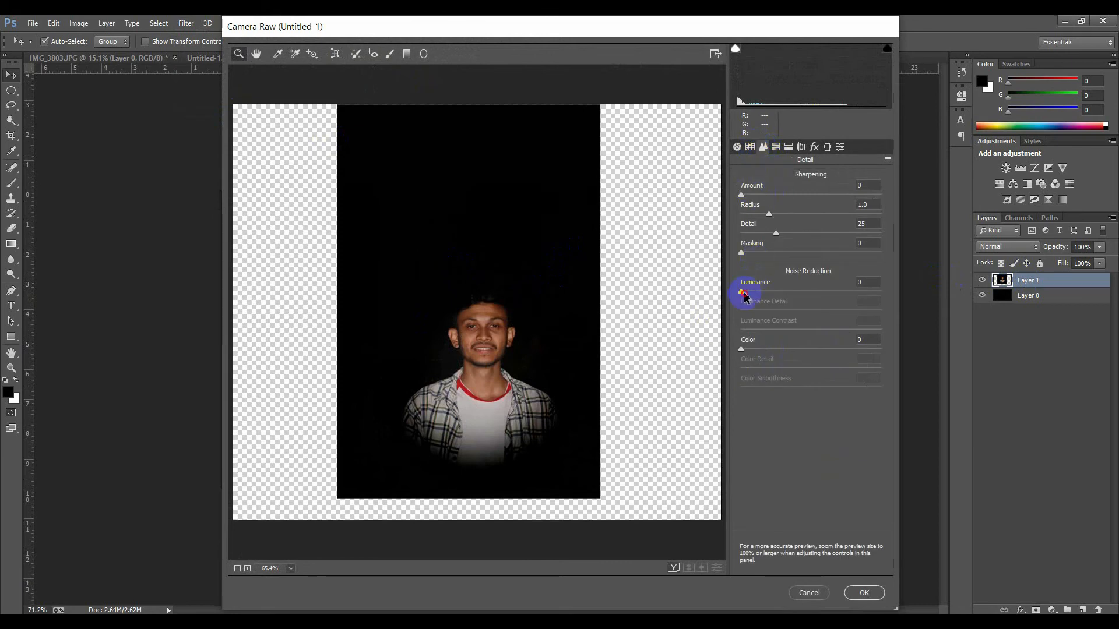
drag(747, 299, 769, 300)
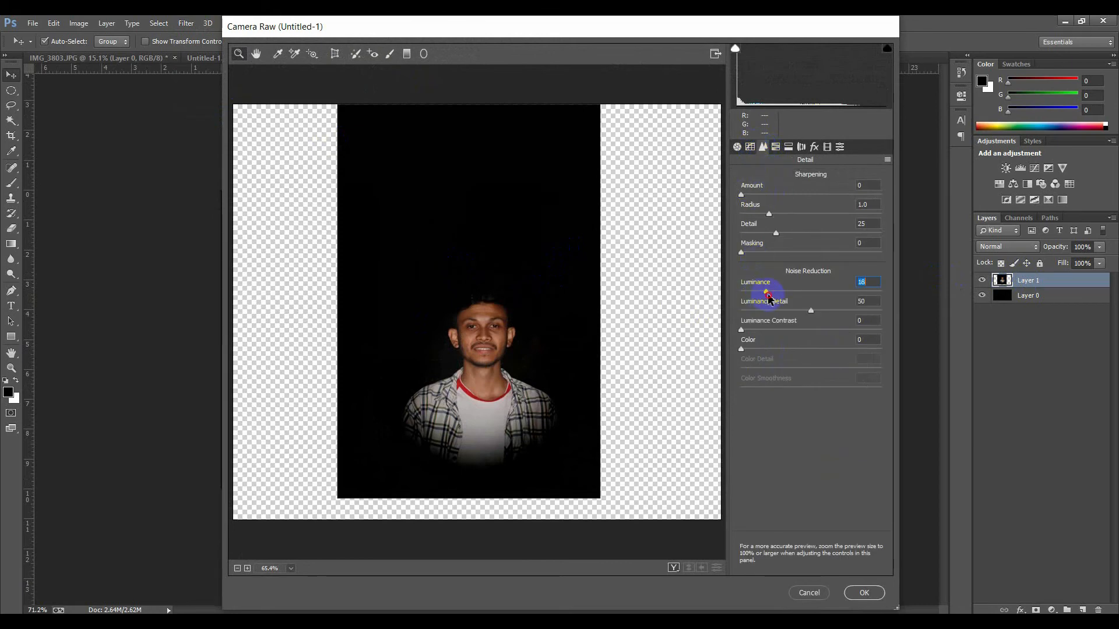
click(487, 358)
click(466, 313)
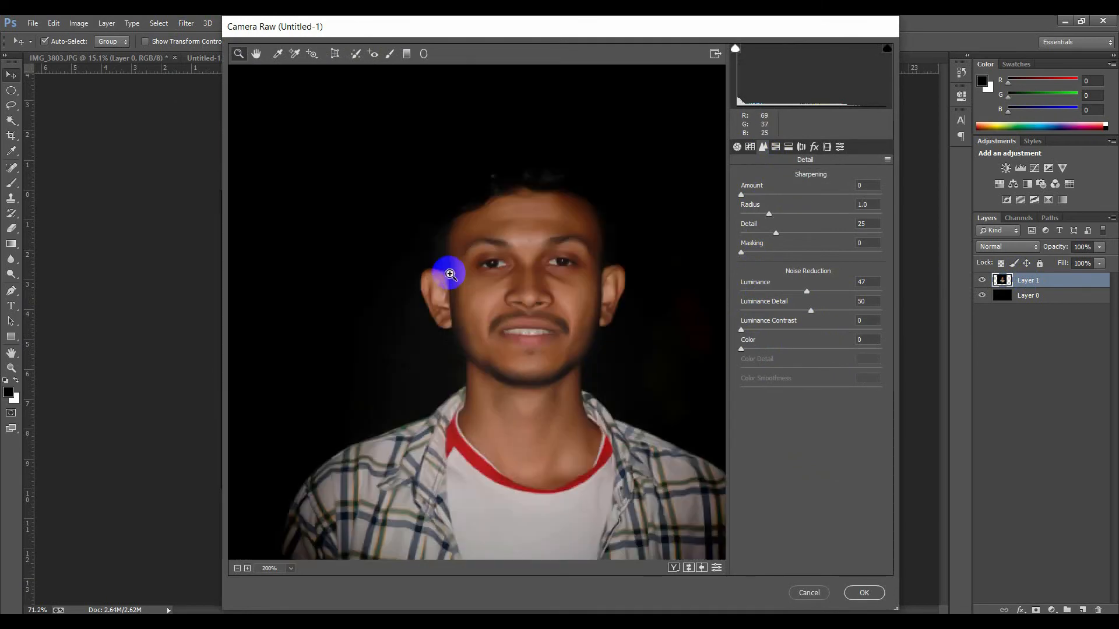
In the Camera Raw Basic panel, set Vibrance to -100 and Saturation to -42, then apply the filter
click(749, 148)
click(736, 147)
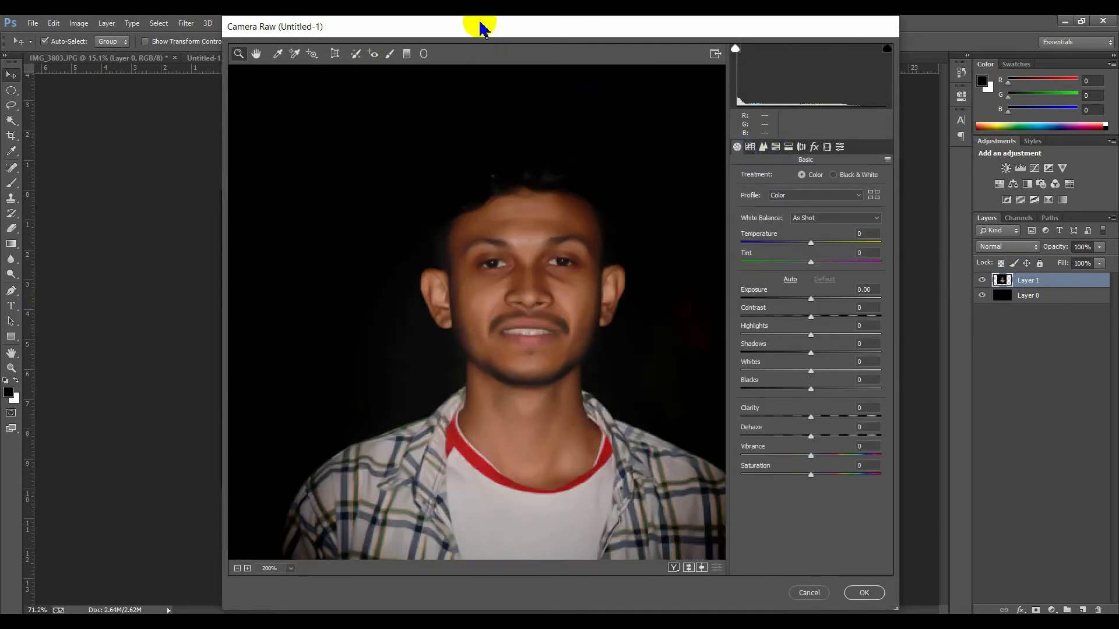
drag(481, 29, 481, 31)
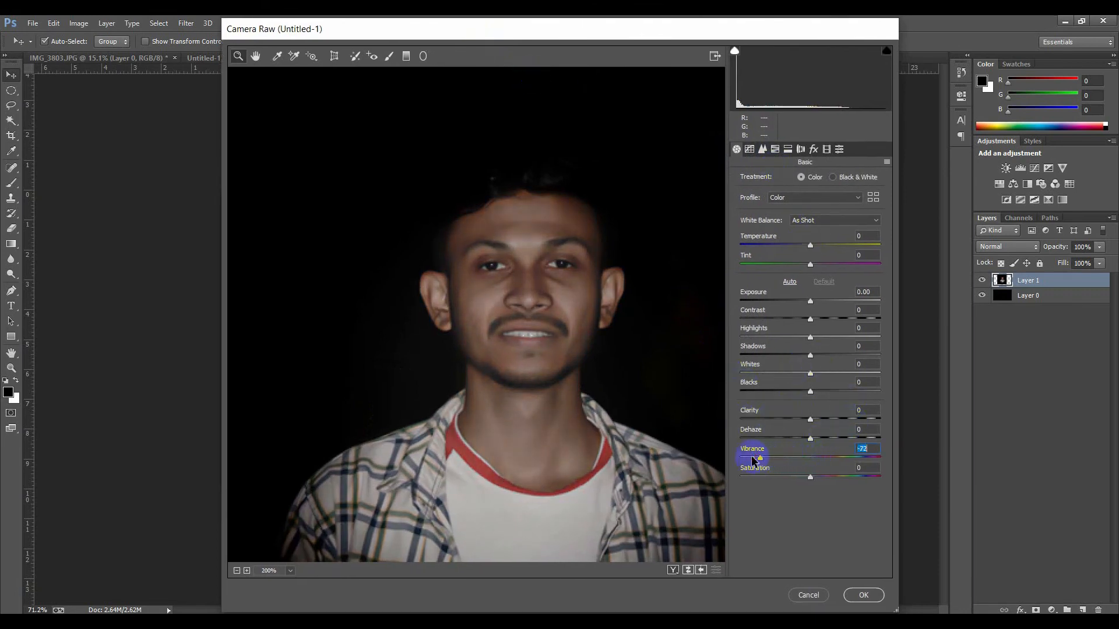
click(237, 570)
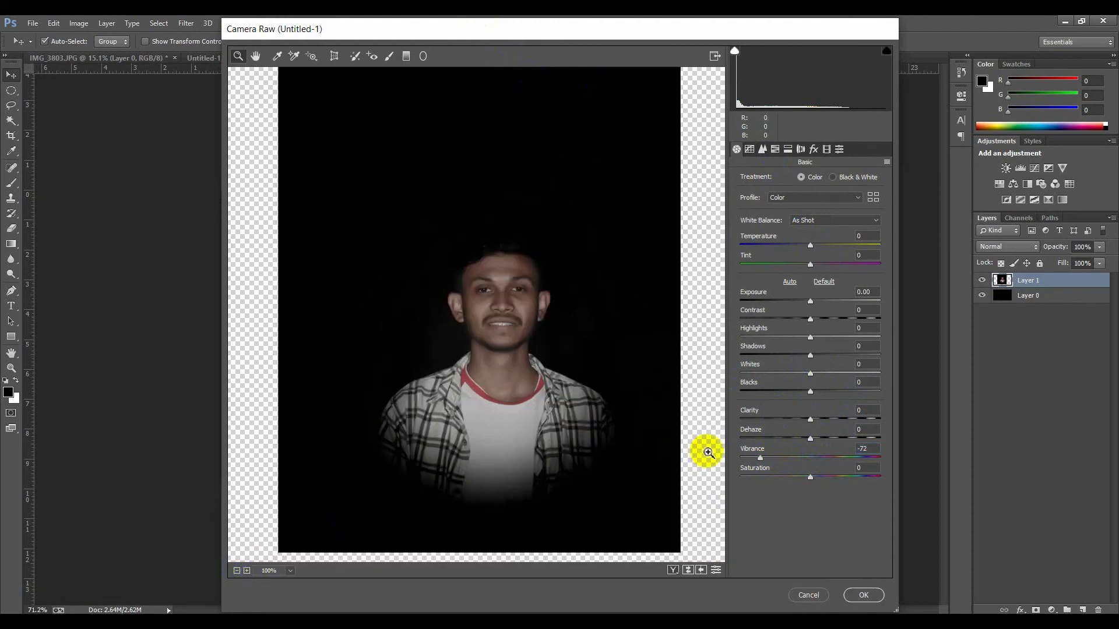
click(759, 459)
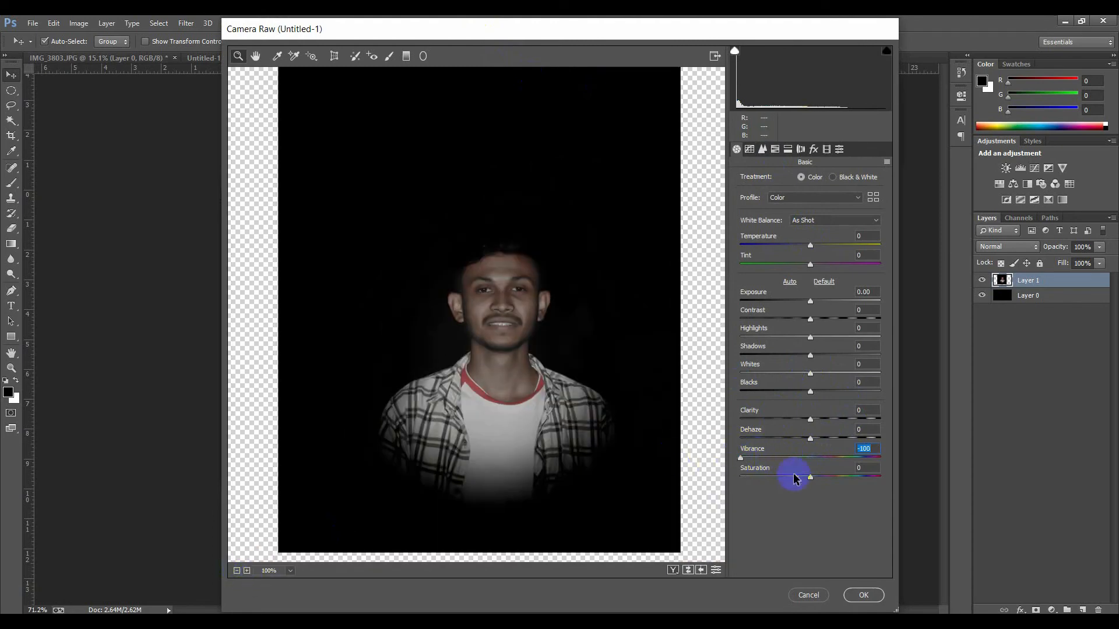
drag(773, 479, 753, 479)
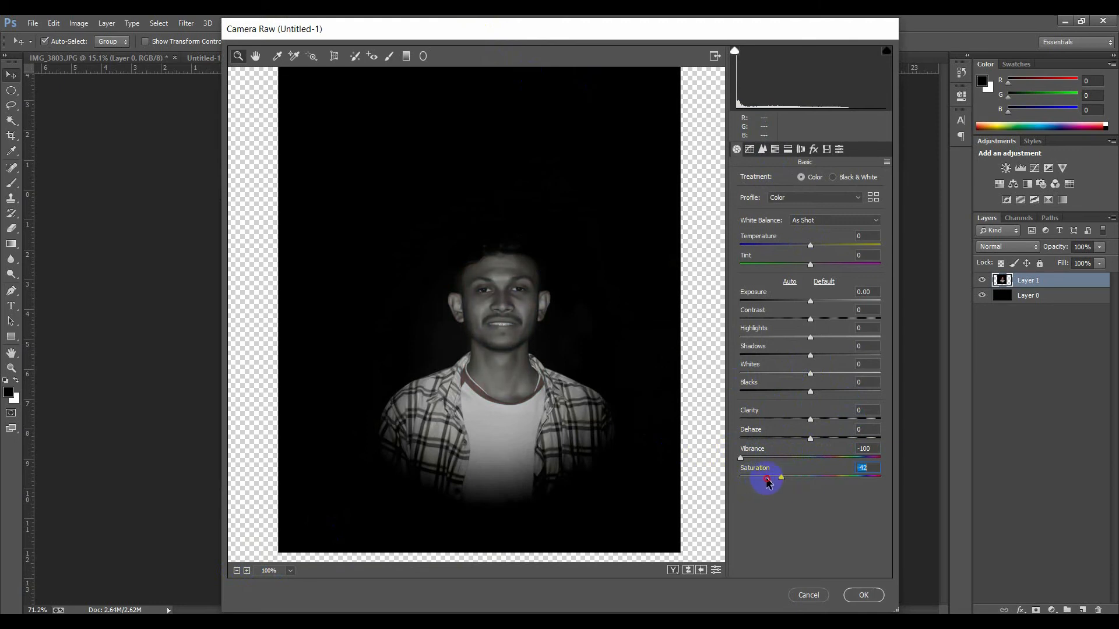
click(861, 600)
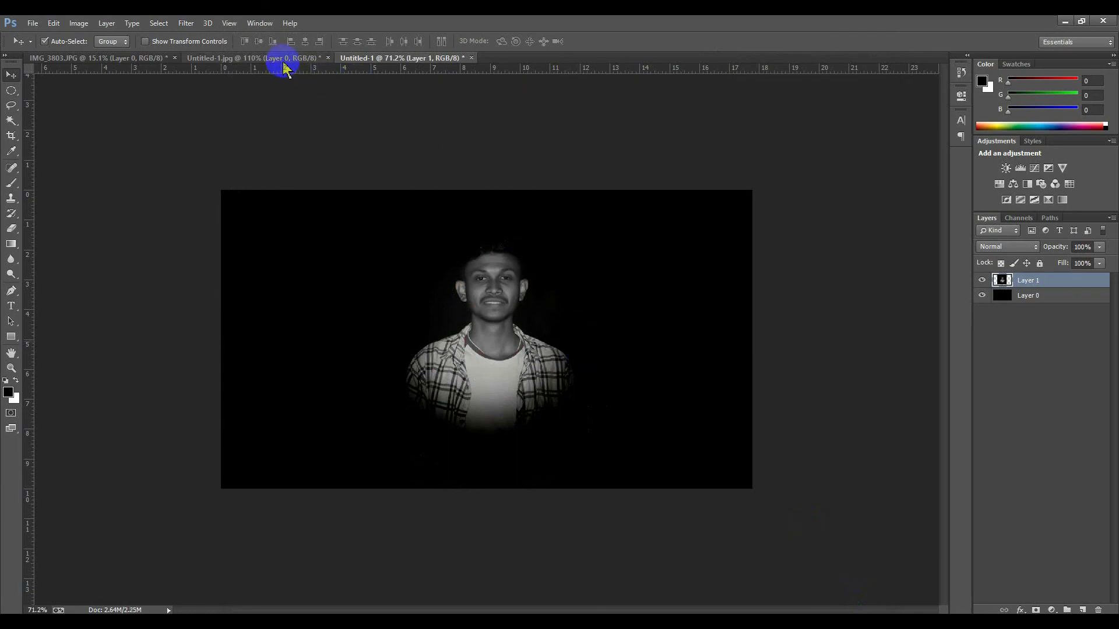
Compare the edited canvas with the reference image by switching between the two documents
click(281, 59)
click(390, 59)
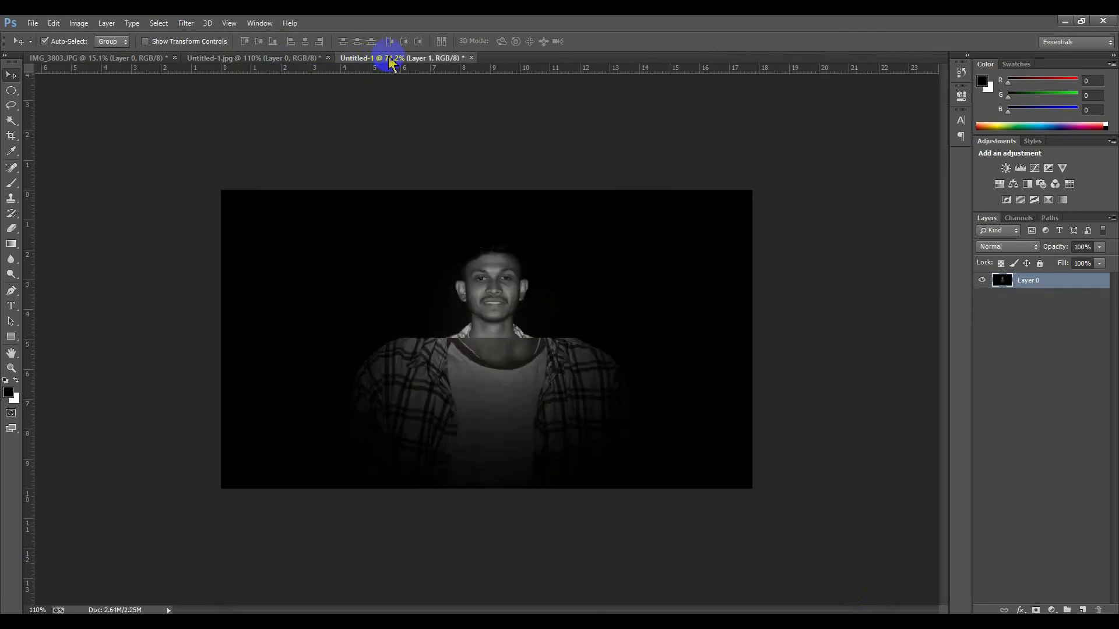
click(234, 59)
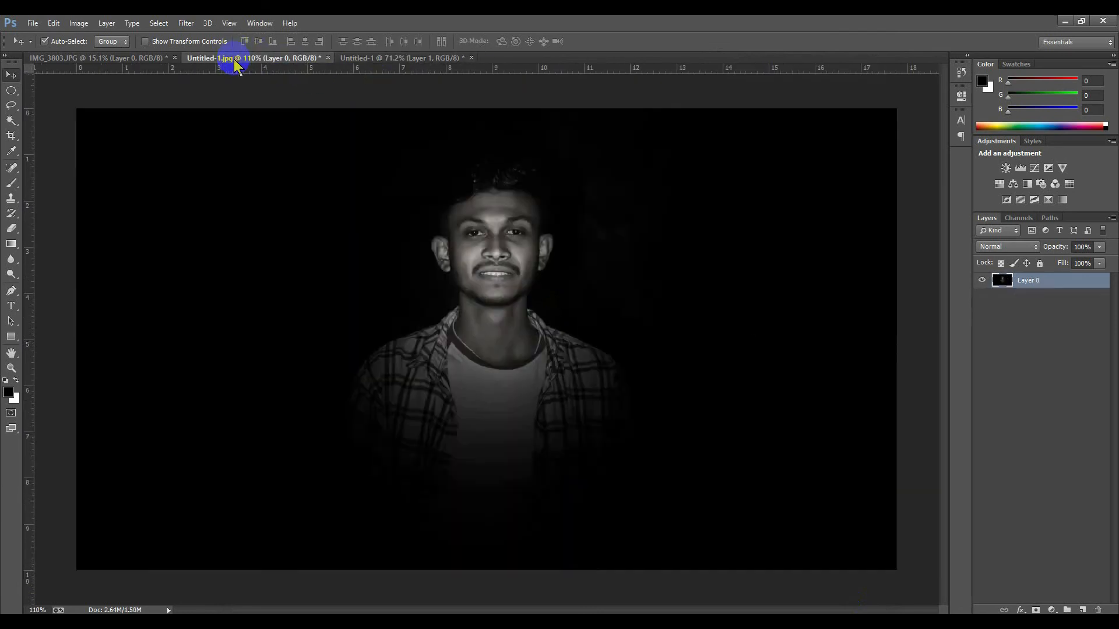
click(399, 58)
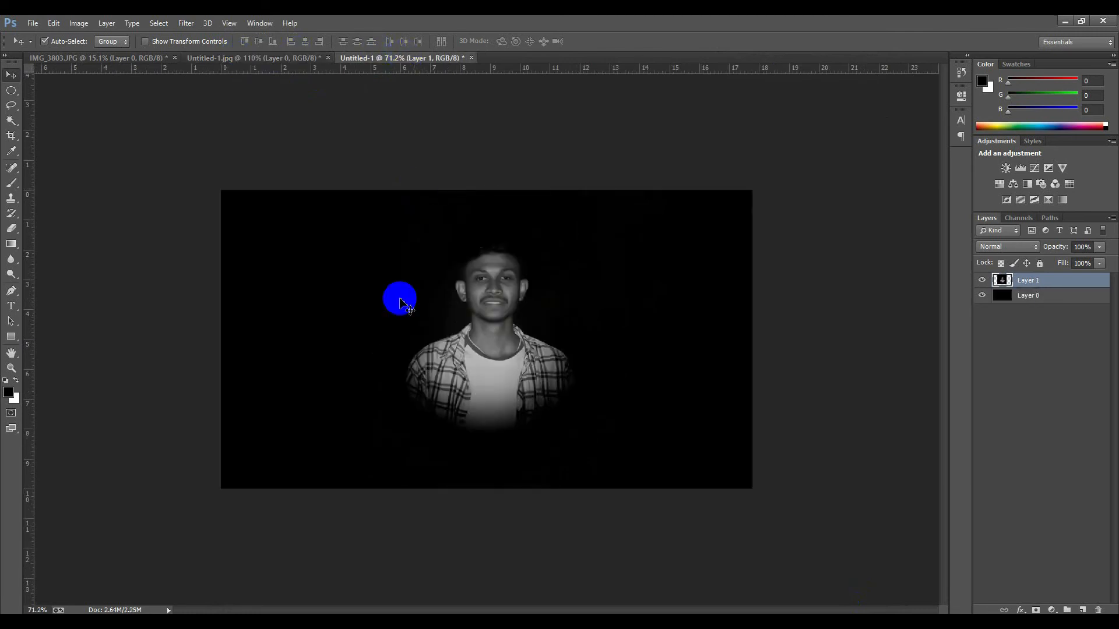
click(261, 58)
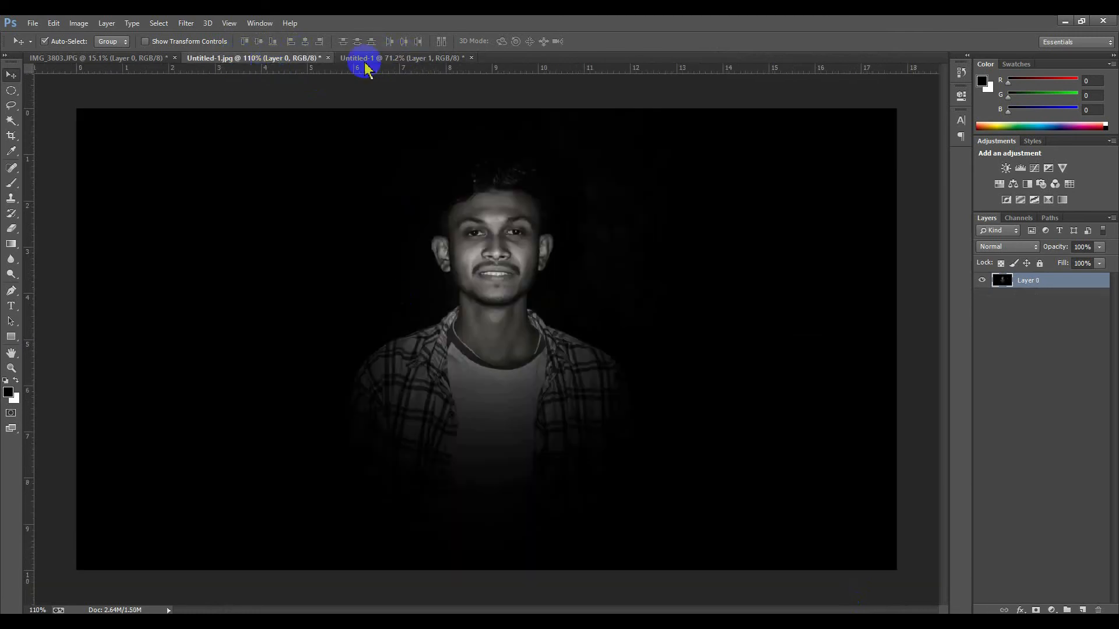
click(397, 58)
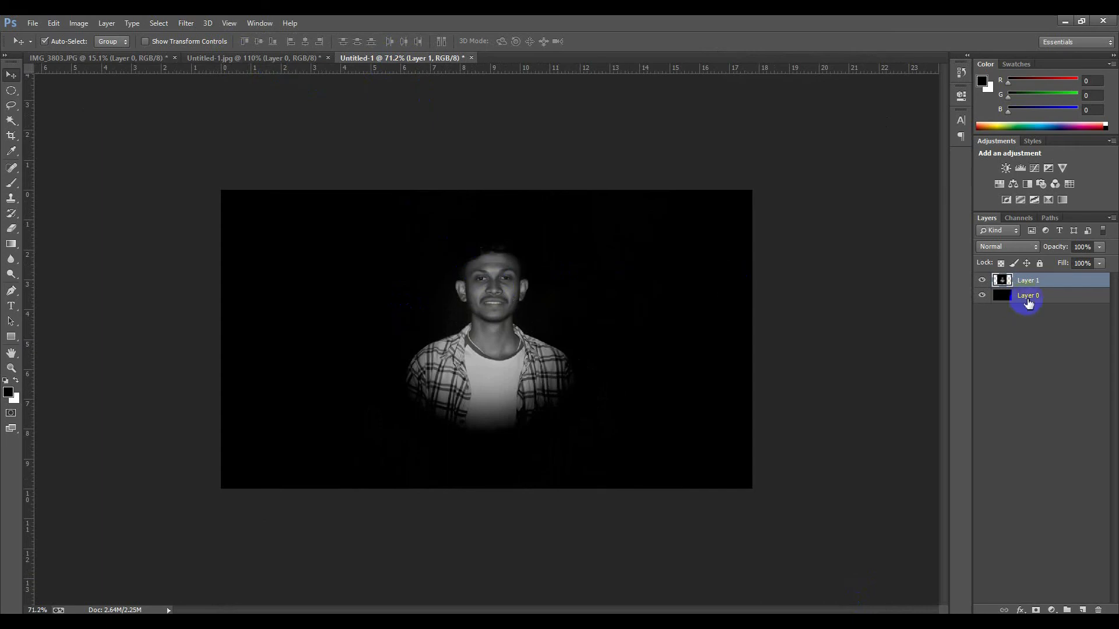
Reopen the Camera Raw filter and set Exposure -0.50, Contrast +27, Highlights -23, Shadows +17, Whites +42, Vibrance +56, Saturation +37, then apply
click(196, 23)
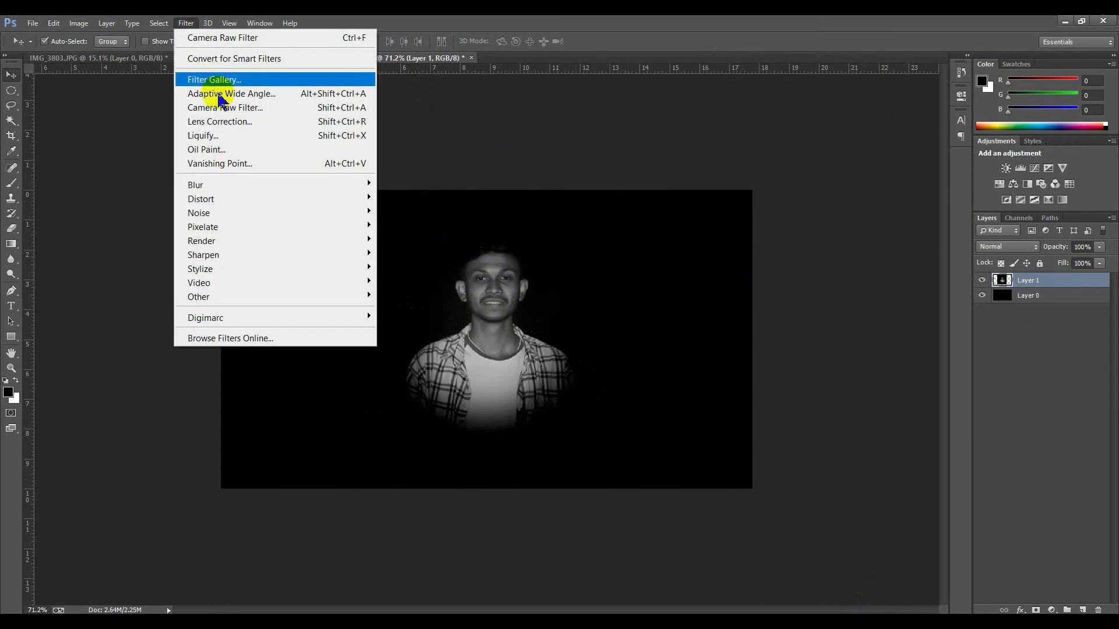
click(230, 105)
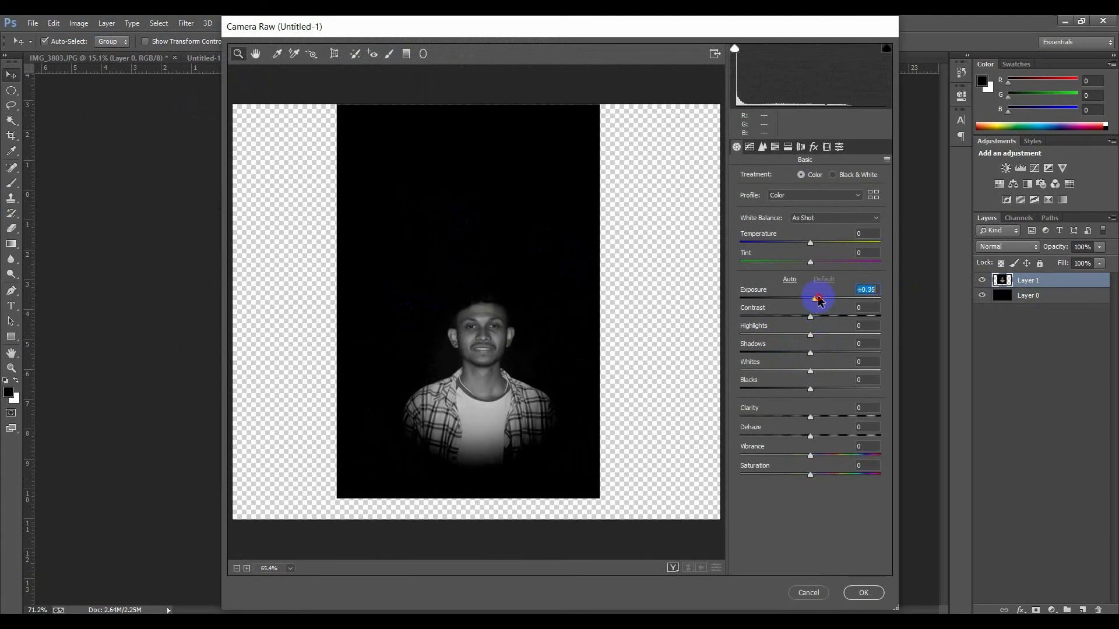
drag(818, 300, 836, 317)
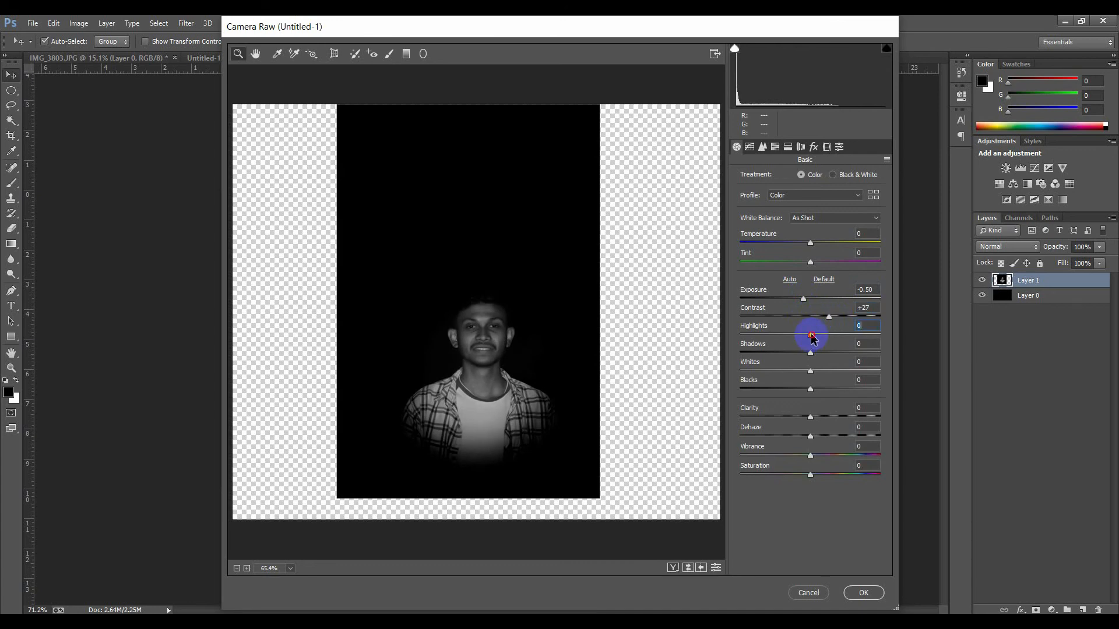
mouse_move(812, 336)
mouse_down()
mouse_move(844, 335)
mouse_move(790, 336)
mouse_up()
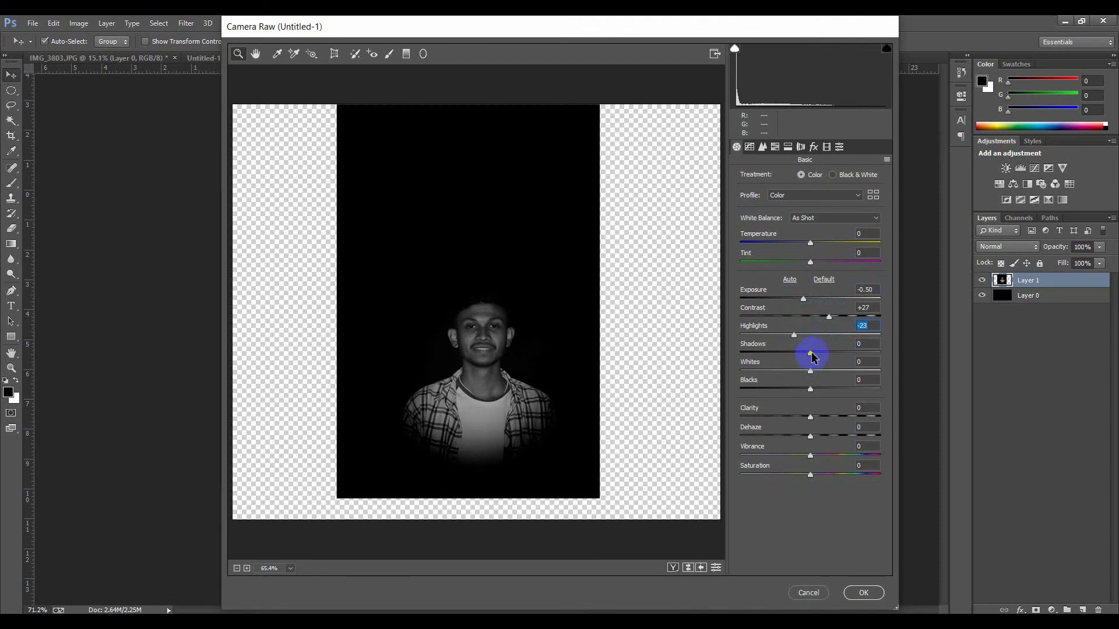
drag(826, 358, 859, 358)
drag(836, 372, 833, 372)
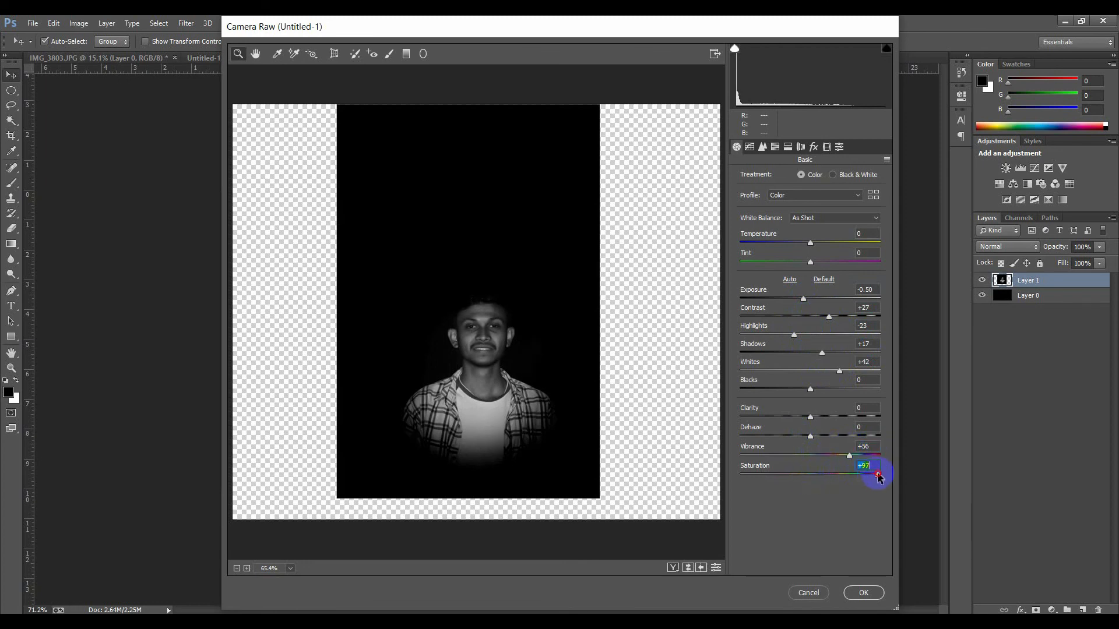
click(863, 593)
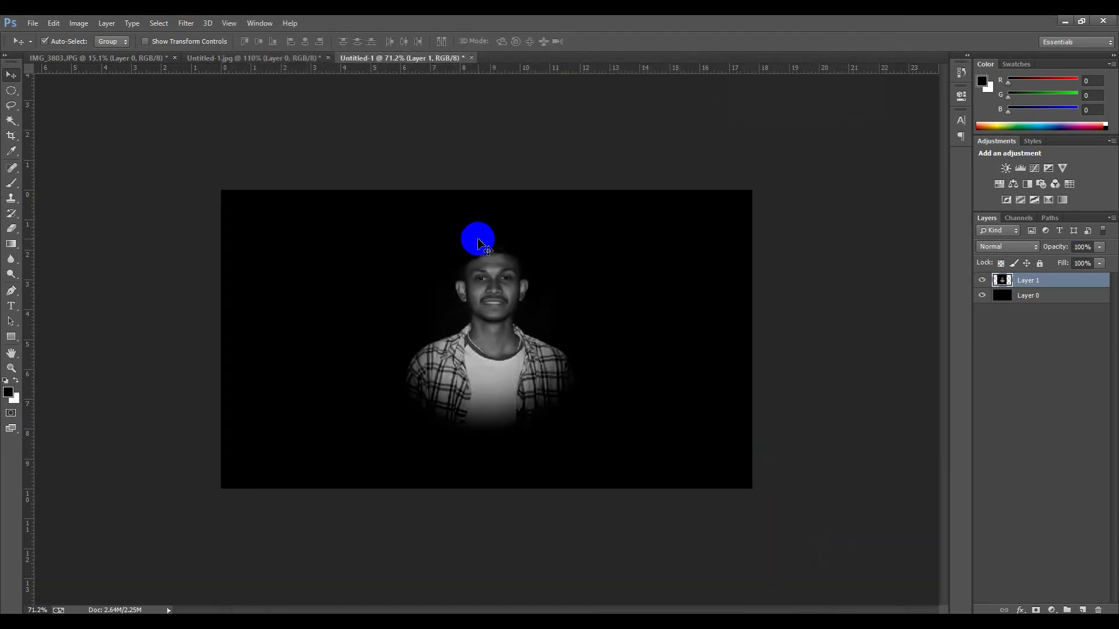
Zoom in and out on the canvas to inspect the edited portrait against the black background
scroll(478, 240, up, 2)
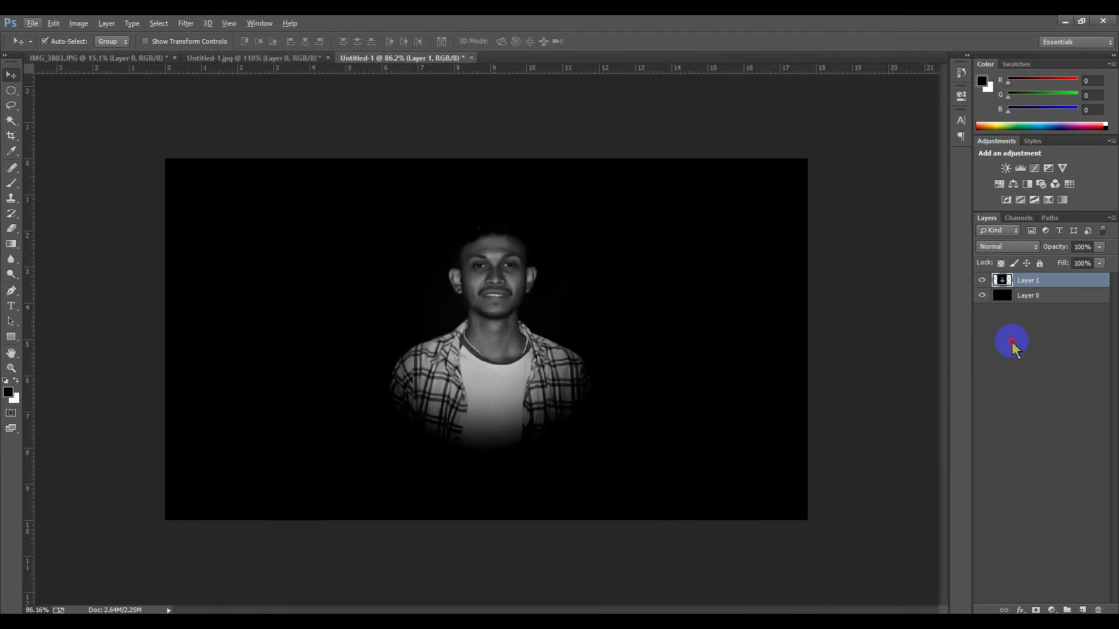
scroll(429, 261, up, 1)
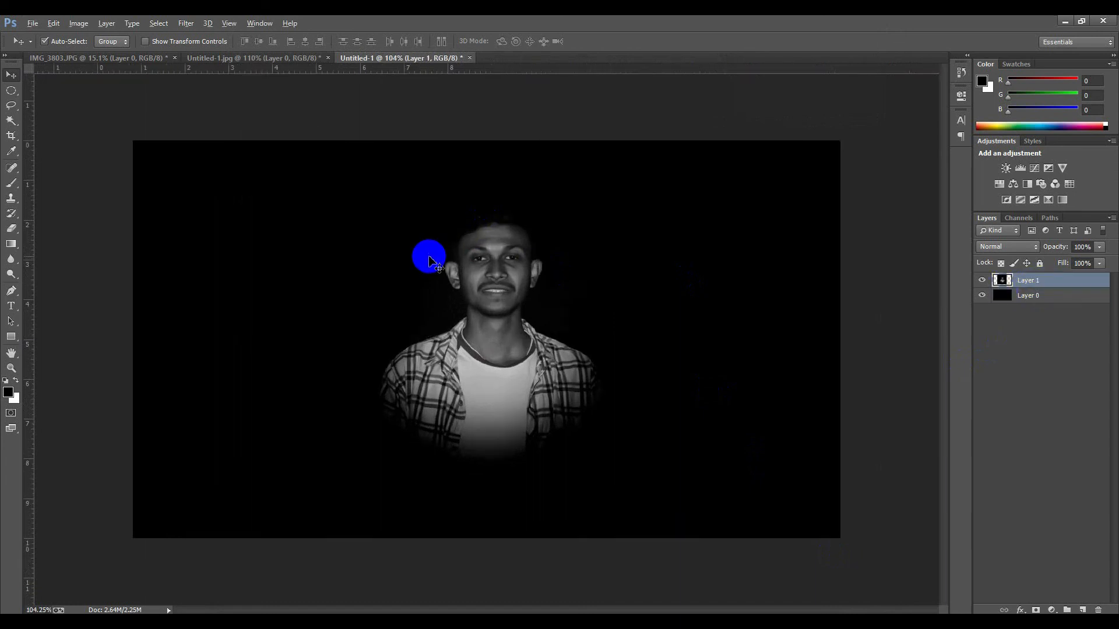
scroll(429, 261, up, 1)
scroll(344, 249, down, 3)
scroll(341, 248, up, 1)
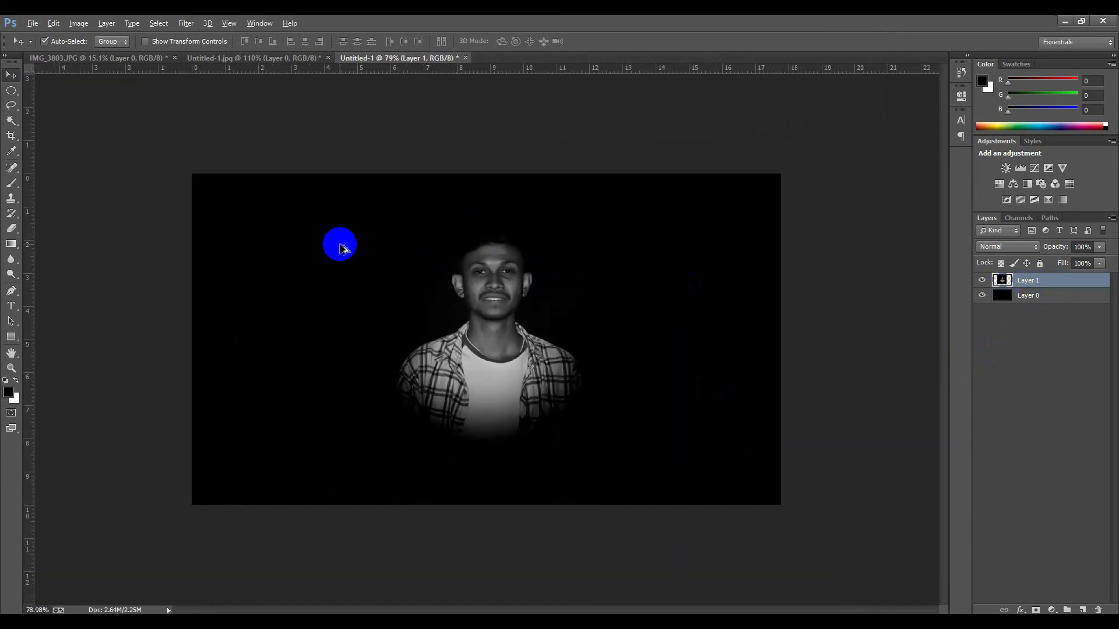
scroll(328, 281, up, 1)
scroll(408, 285, up, 1)
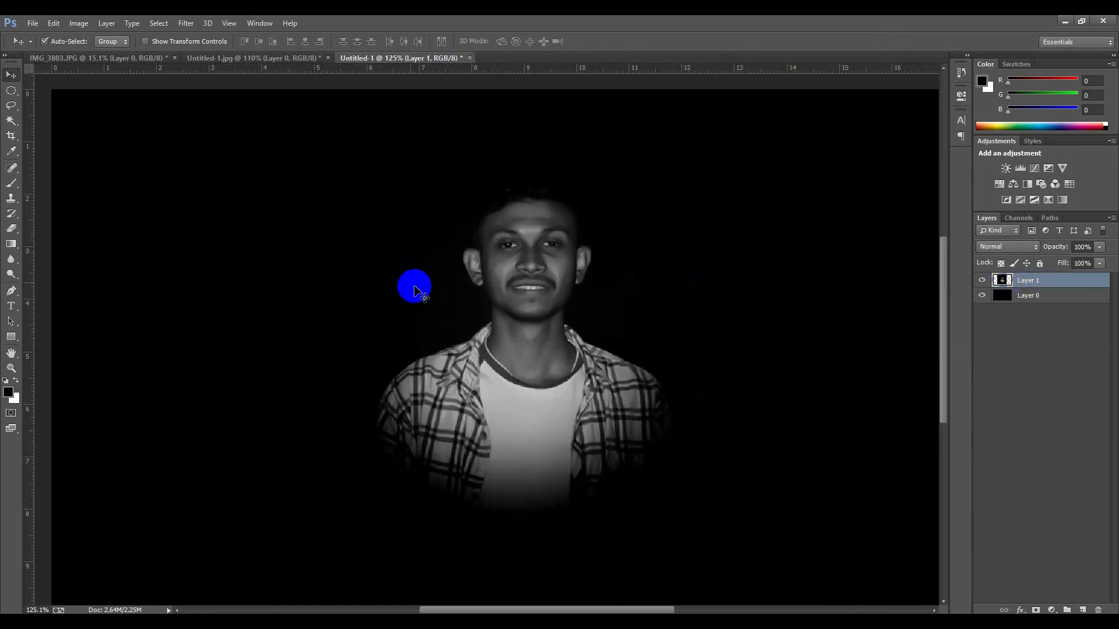
scroll(412, 291, down, 5)
scroll(400, 301, down, 1)
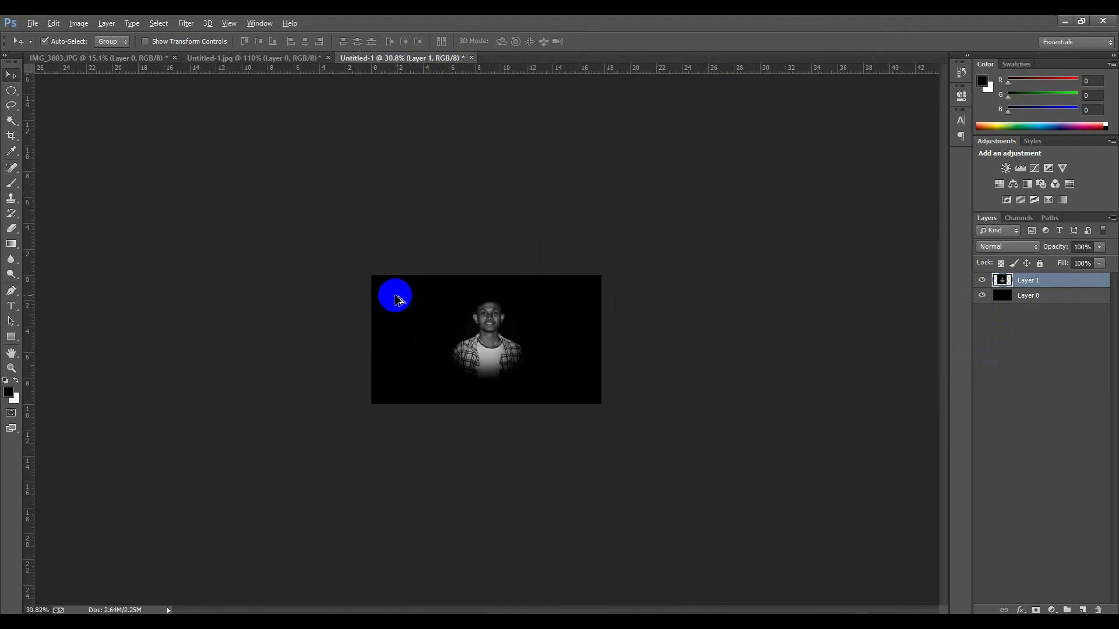
scroll(399, 301, up, 5)
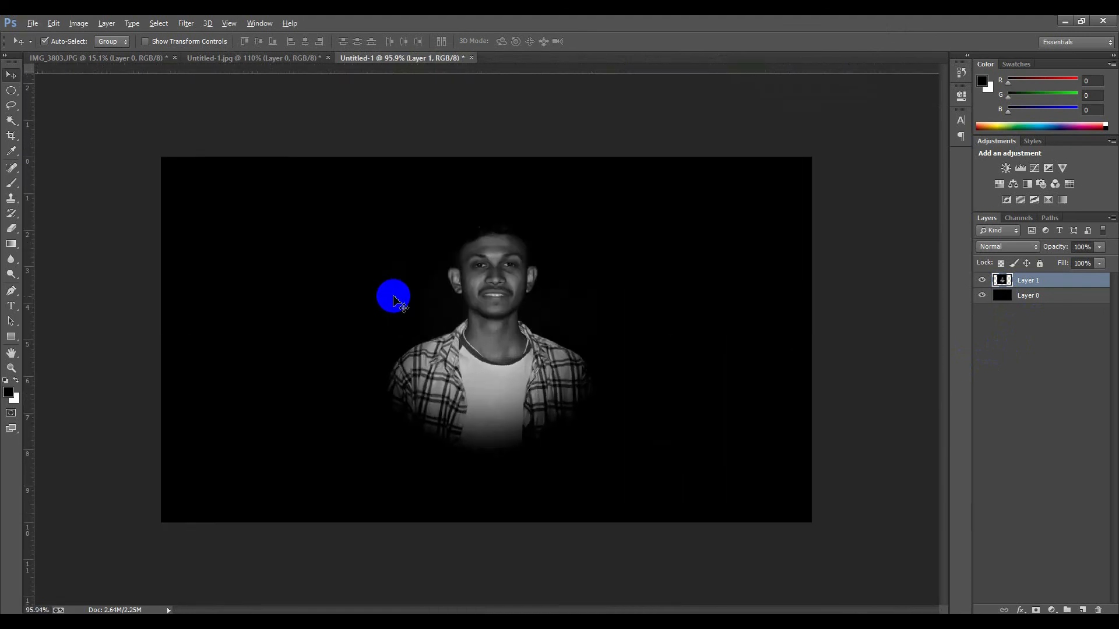
scroll(393, 297, up, 1)
scroll(399, 271, down, 1)
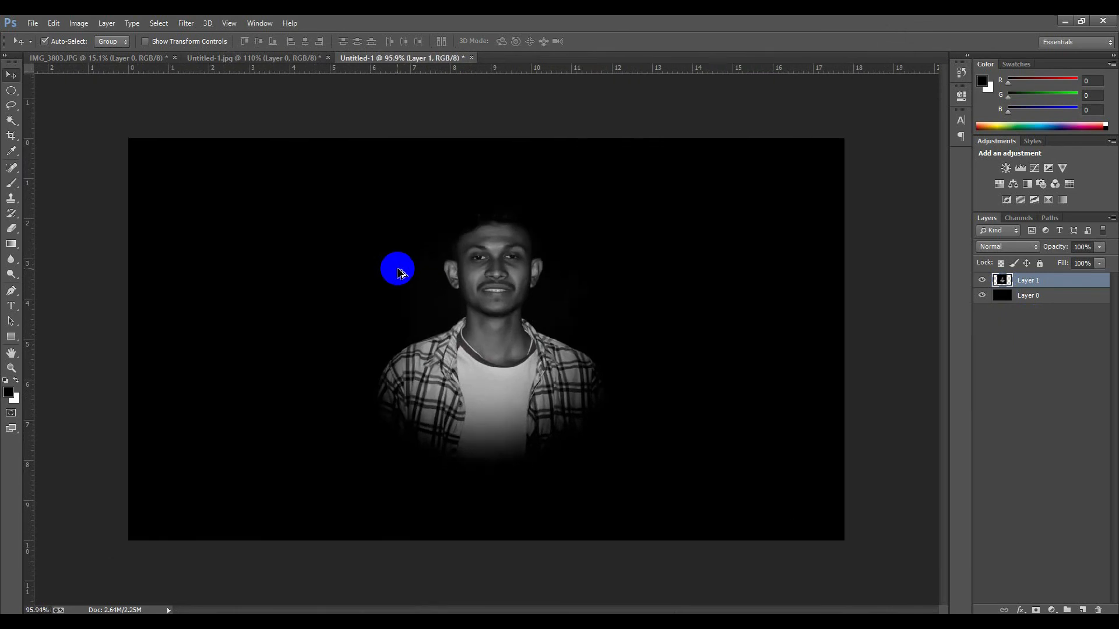
scroll(396, 269, up, 1)
scroll(433, 257, down, 1)
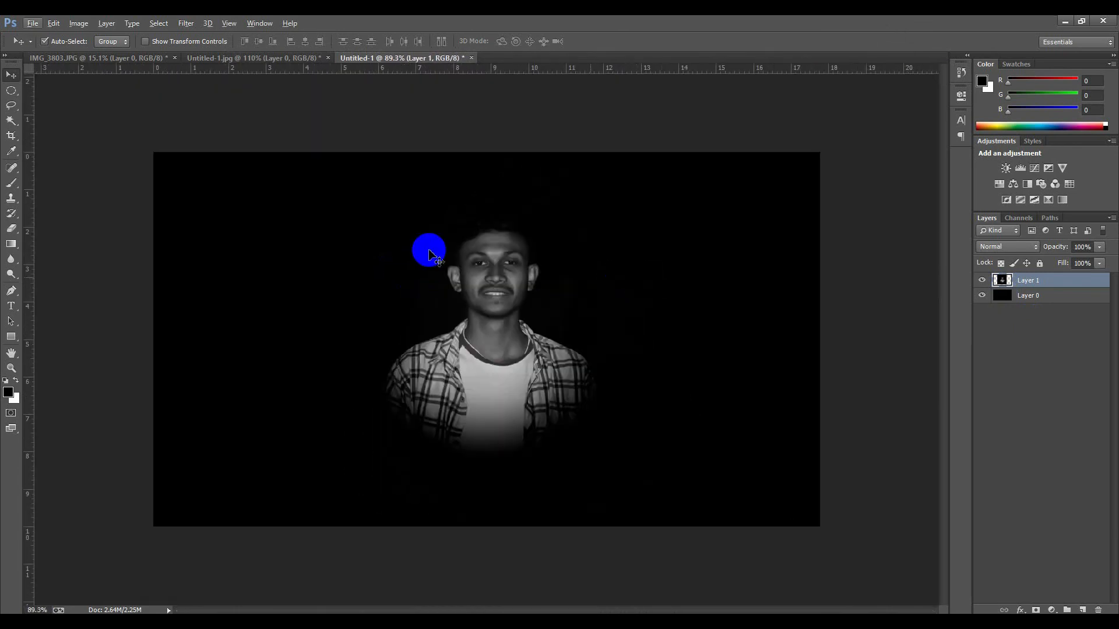
scroll(74, 162, up, 1)
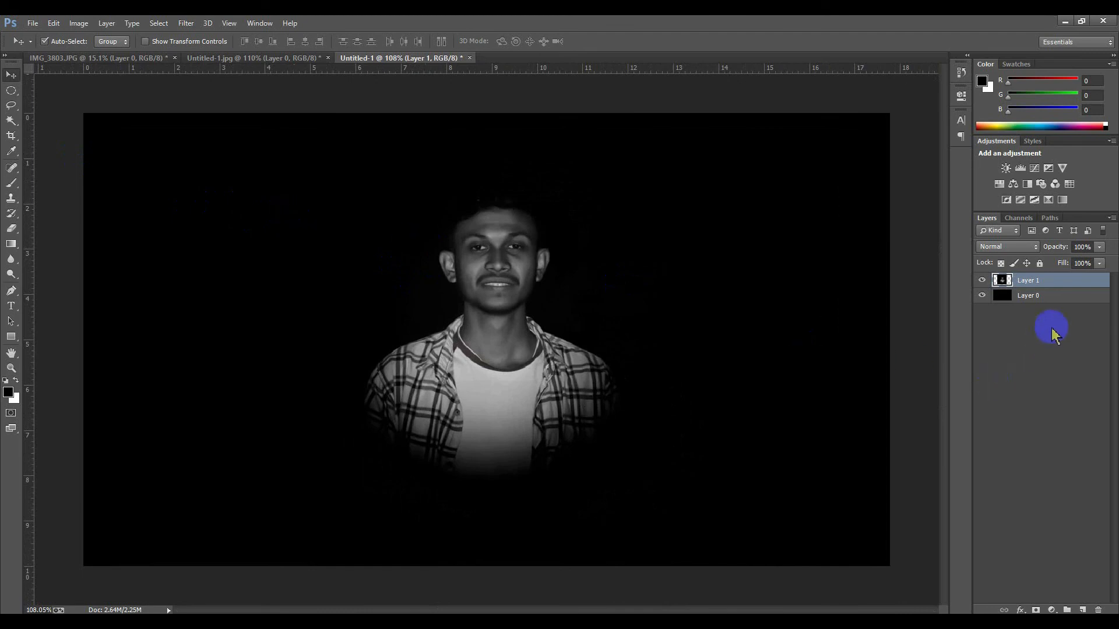
click(1038, 296)
click(1038, 281)
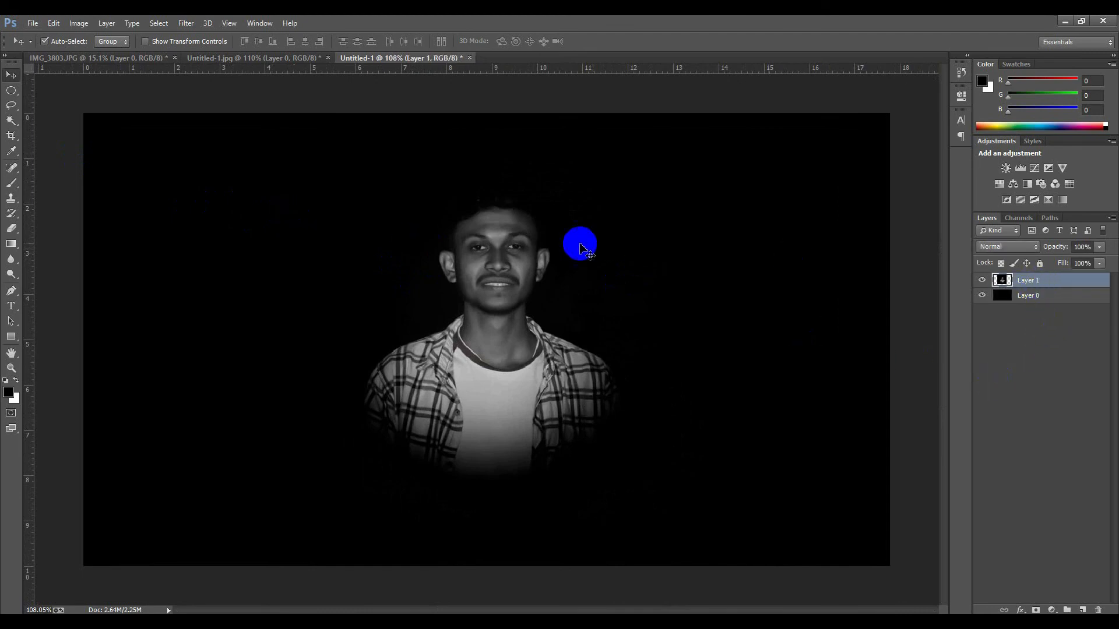
scroll(545, 244, down, 1)
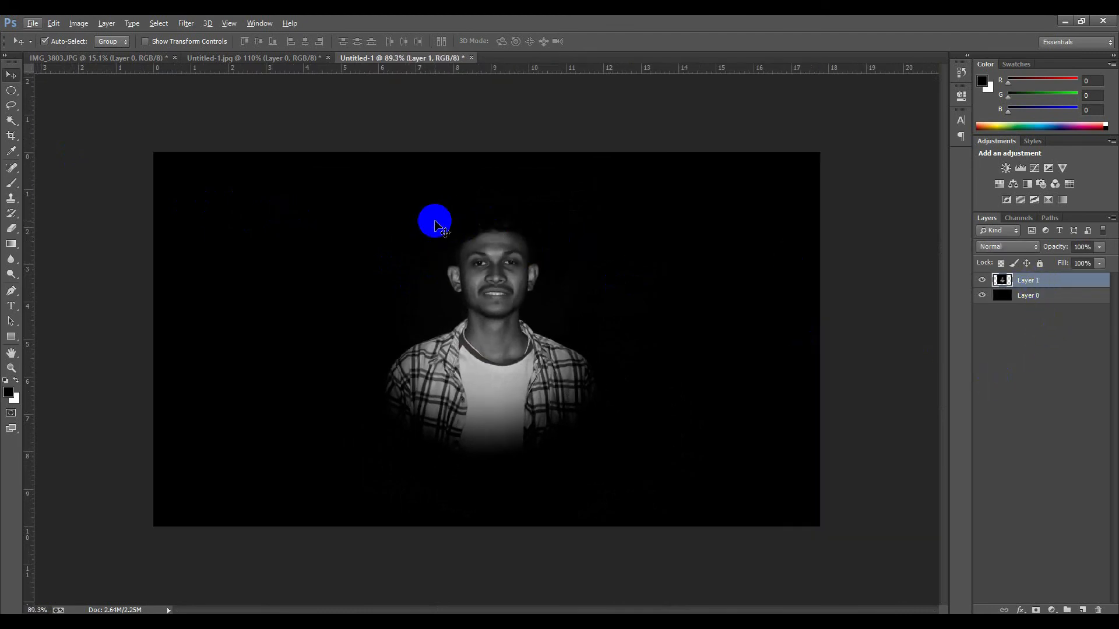